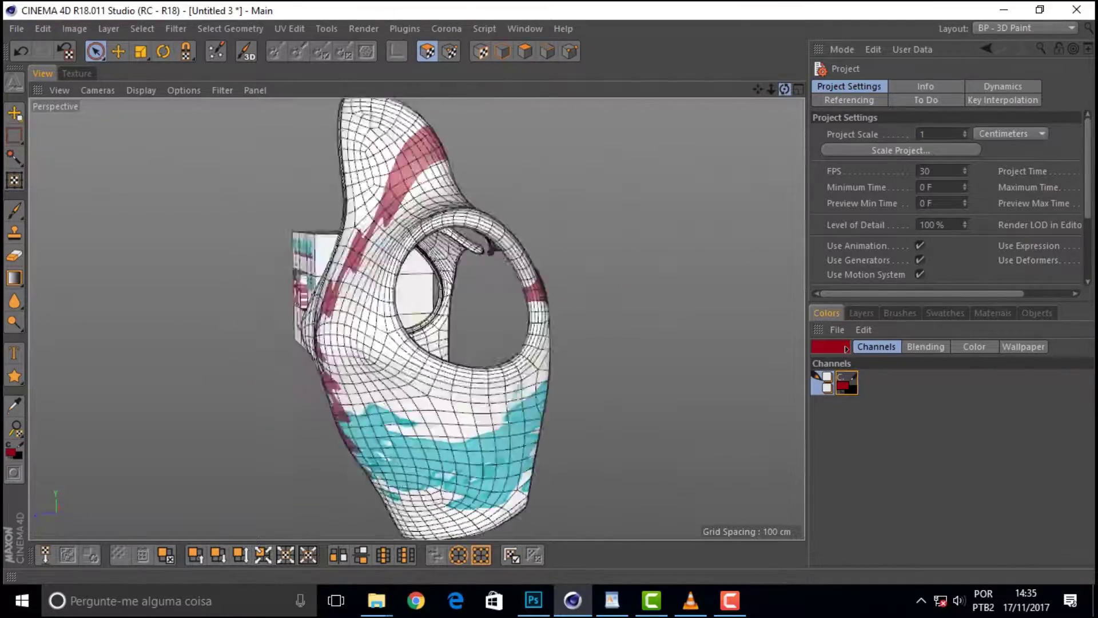
Orbit the viewport to frame the jacket and cube together, and open the Layout list.
drag(784, 89, 785, 89)
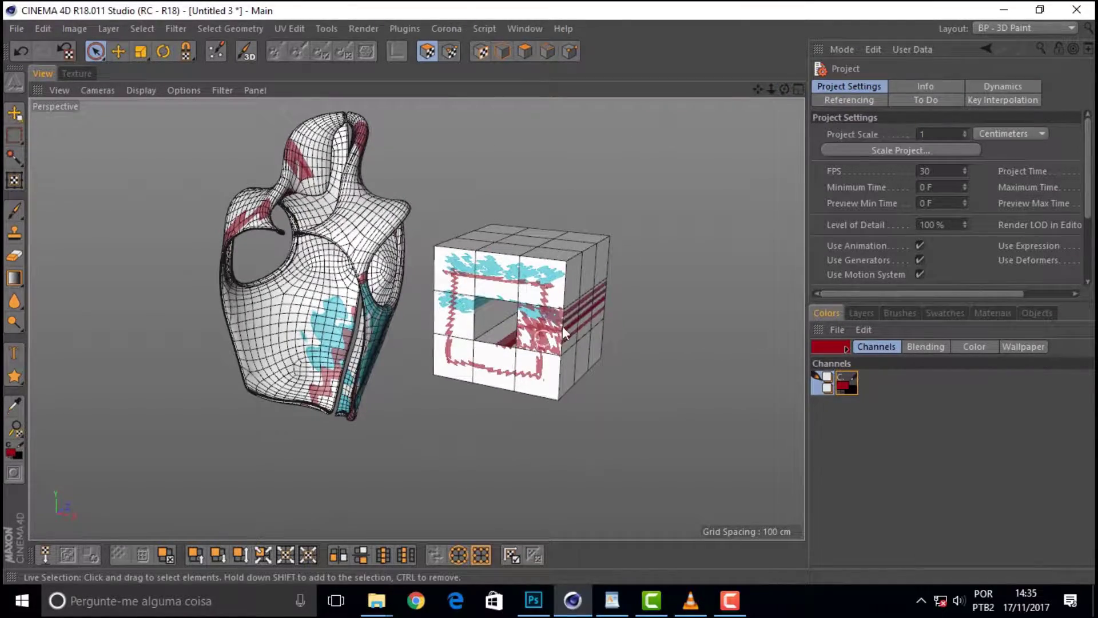
click(1027, 28)
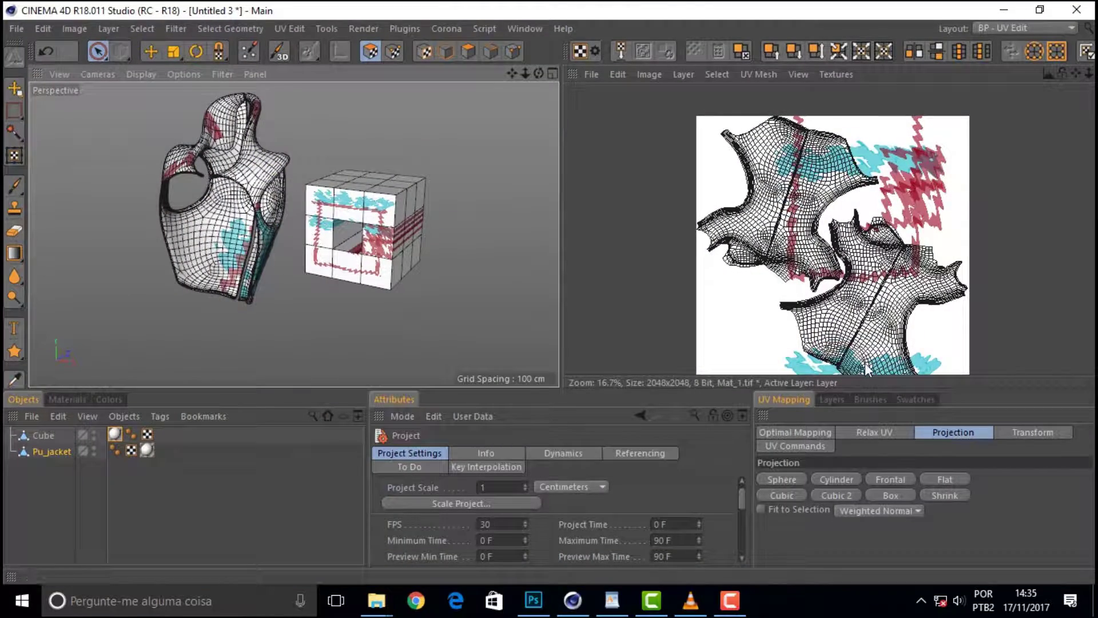
Check Mat_1.tif's paint layers and zoom the UV view, then show the BodyPaint brush presets.
click(831, 402)
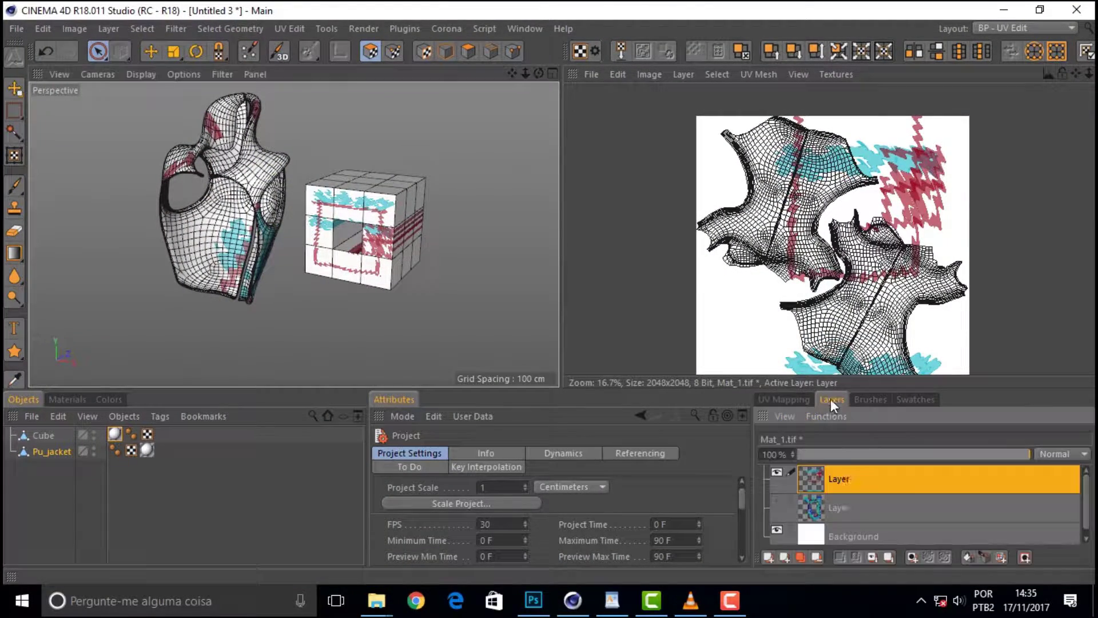
click(777, 506)
scroll(767, 497, down, 1)
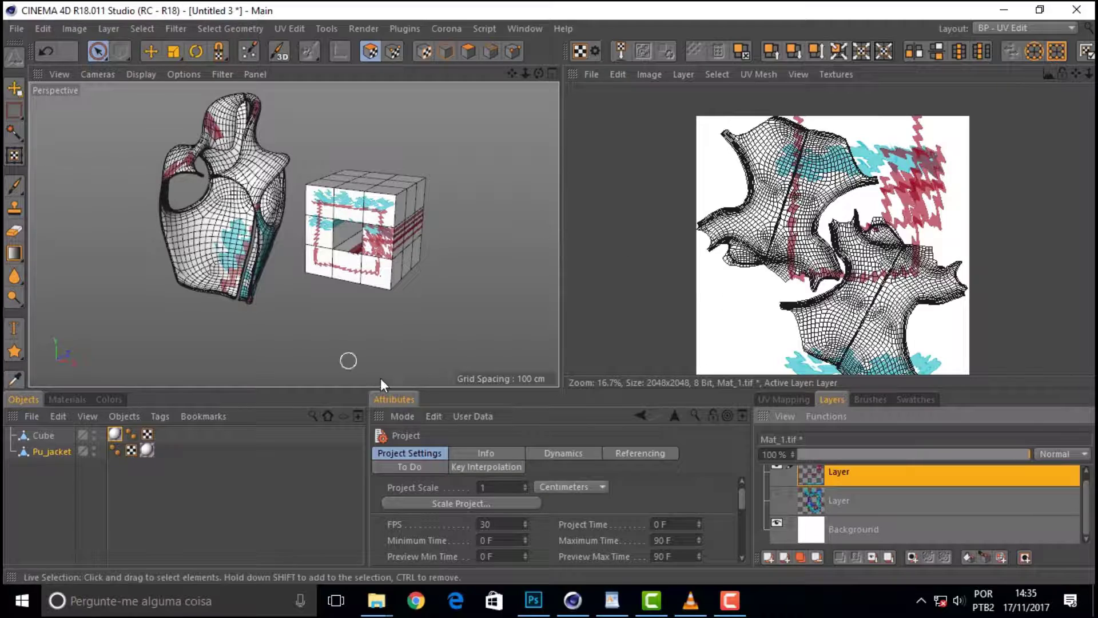
scroll(810, 218, up, 4)
scroll(809, 218, down, 2)
scroll(809, 216, up, 3)
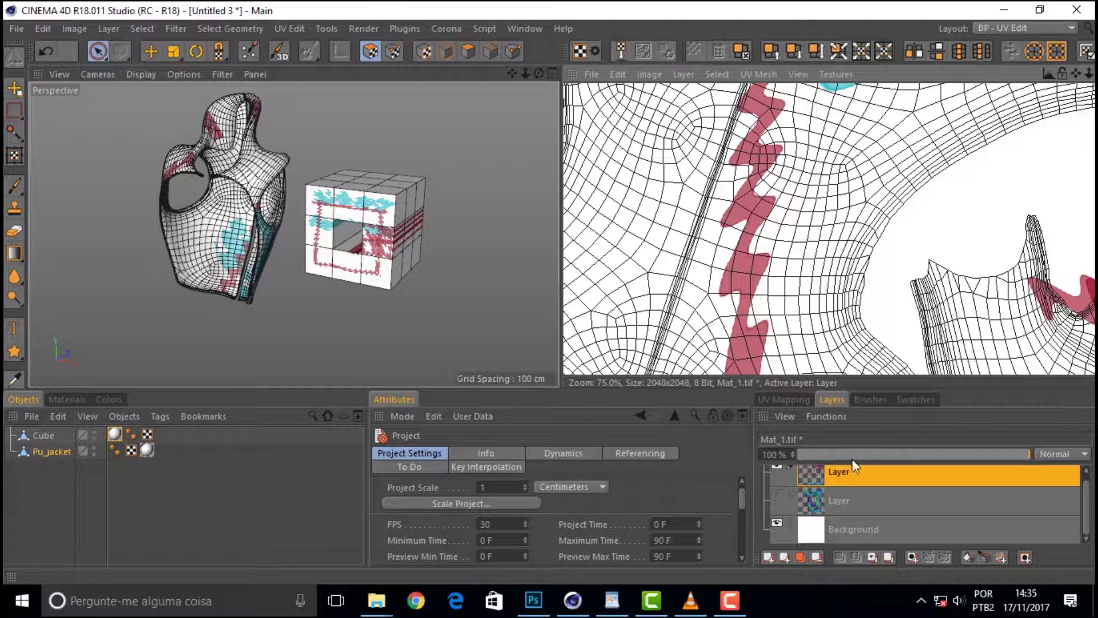
click(871, 399)
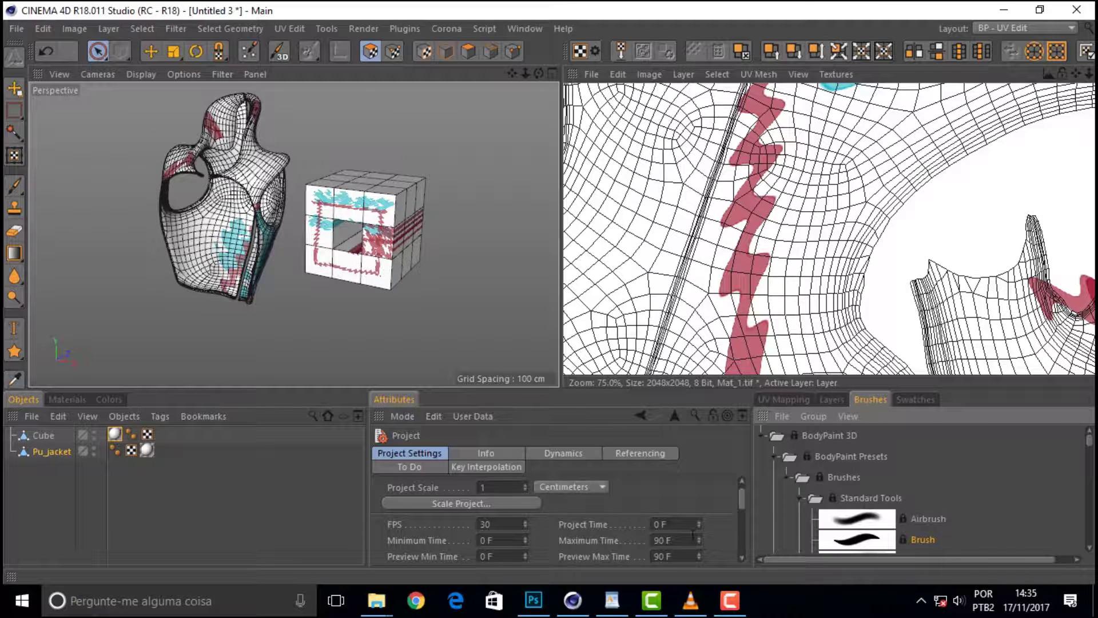
Select the standard Brush preset and shrink its size to 2.
click(849, 541)
drag(735, 507, 733, 531)
scroll(733, 531, up, 2)
drag(540, 528, 500, 533)
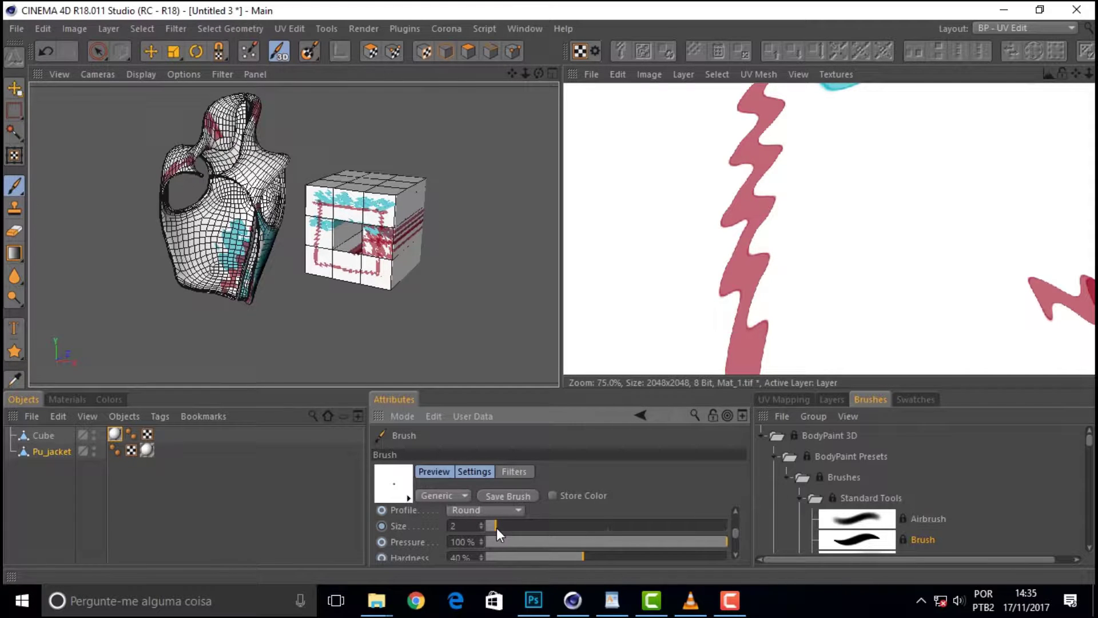
scroll(733, 533, up, 3)
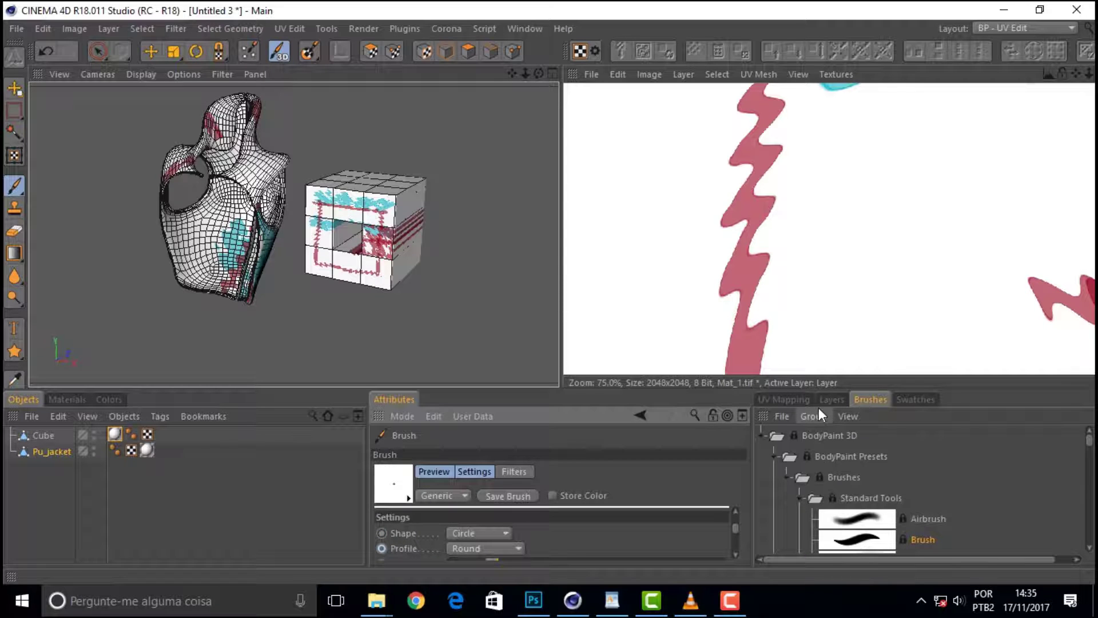
Choose light blue as the paint colour, try a test stroke, and undo it.
click(908, 399)
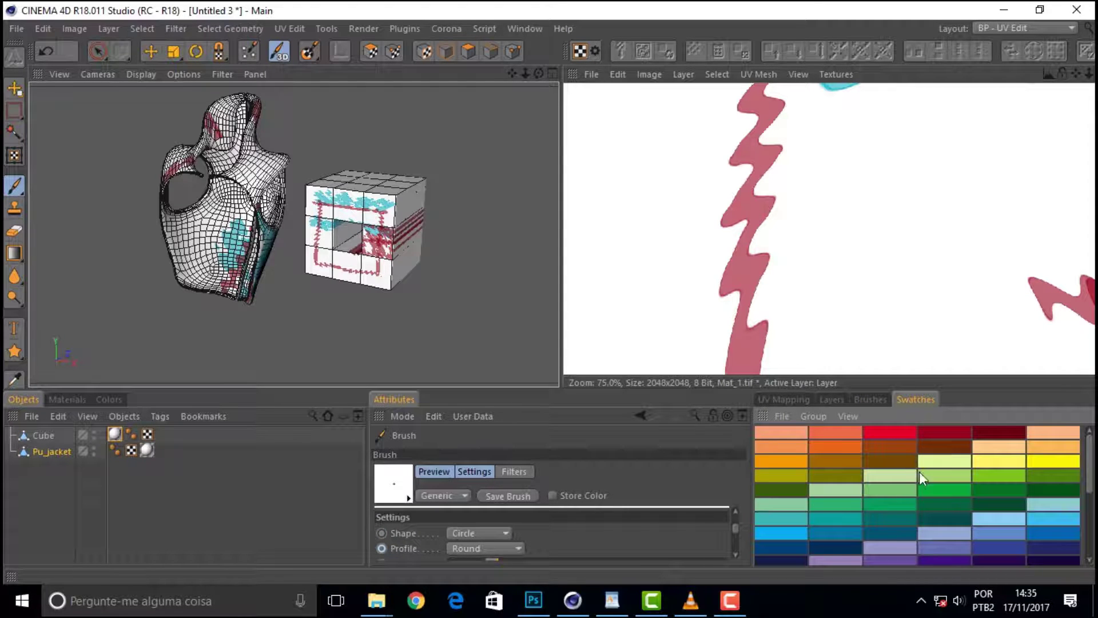
click(1058, 516)
mouse_move(709, 134)
mouse_down()
mouse_move(858, 266)
mouse_move(905, 330)
mouse_up()
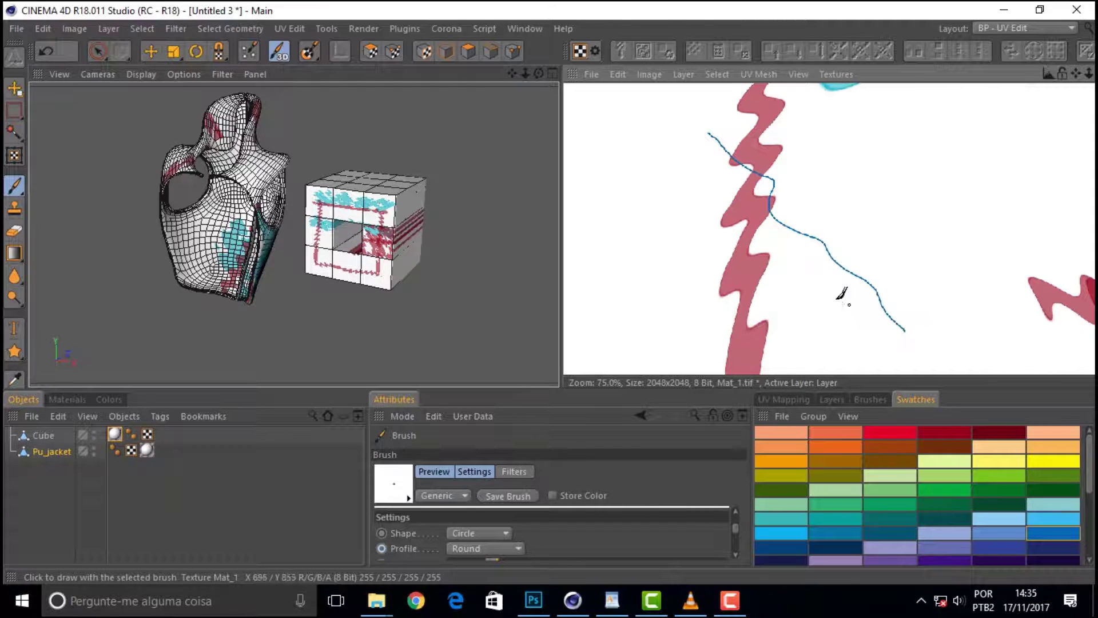
key(ctrl+z)
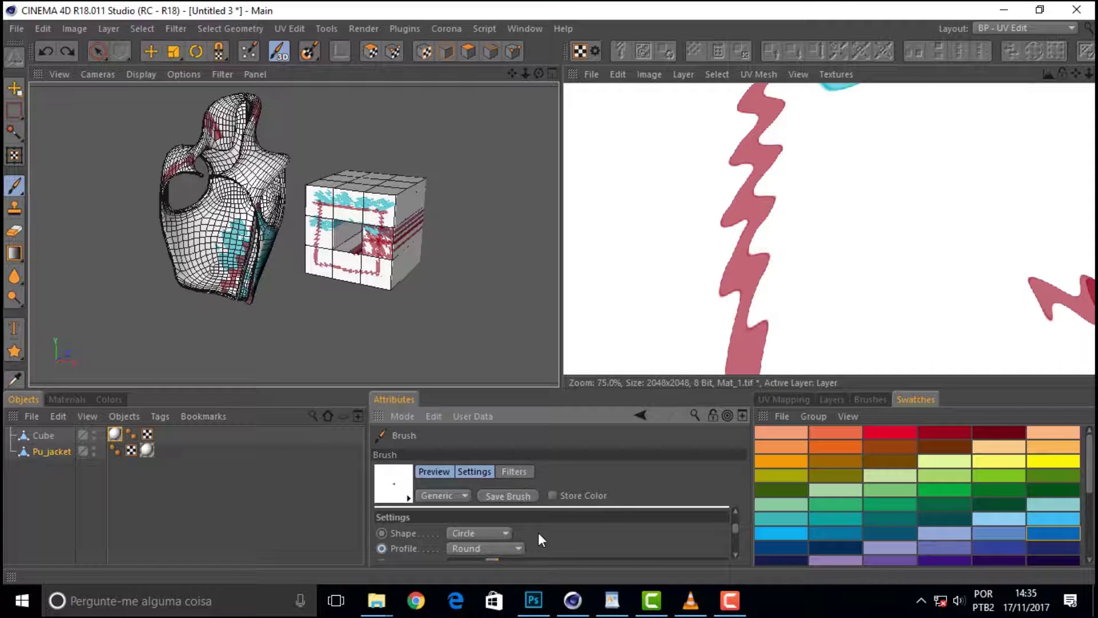
Raise the brush size to 3 and then 4, testing strokes, and undo both strokes.
scroll(733, 529, down, 1)
scroll(734, 534, down, 2)
scroll(734, 534, up, 2)
drag(500, 541, 505, 541)
drag(867, 156, 928, 316)
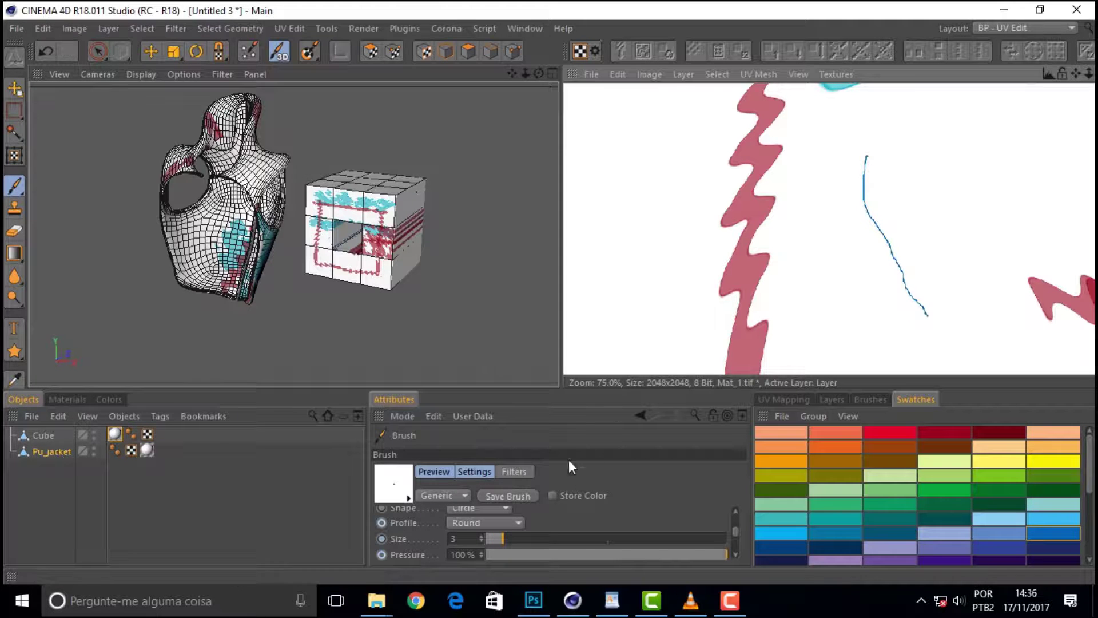
drag(506, 541, 507, 540)
drag(860, 165, 910, 303)
key(ctrl+z)
key(ctrl+z)
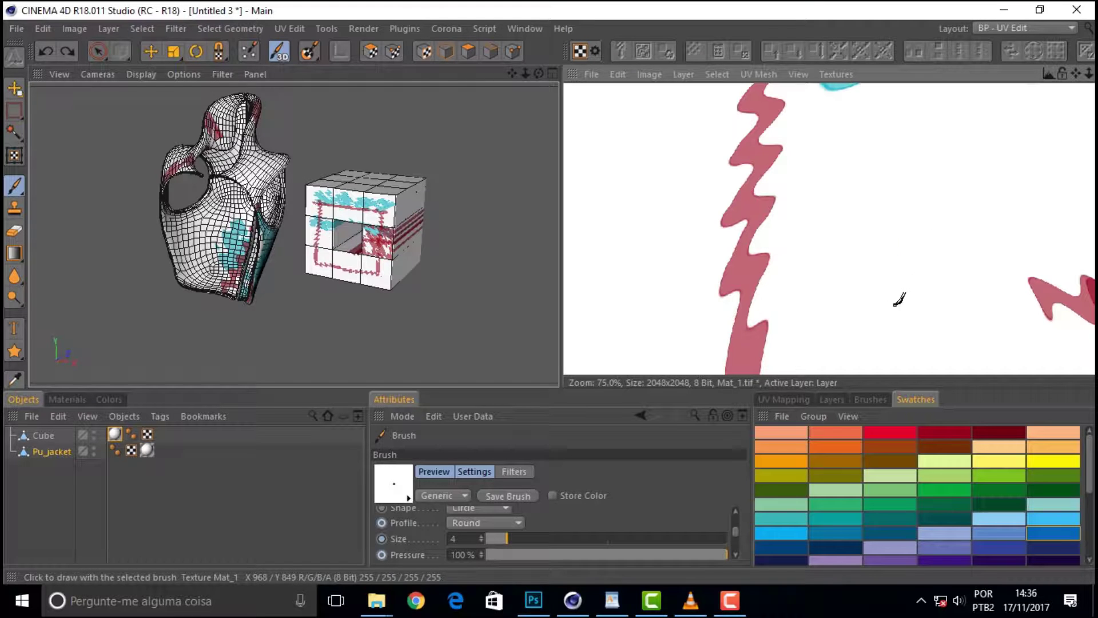
click(793, 399)
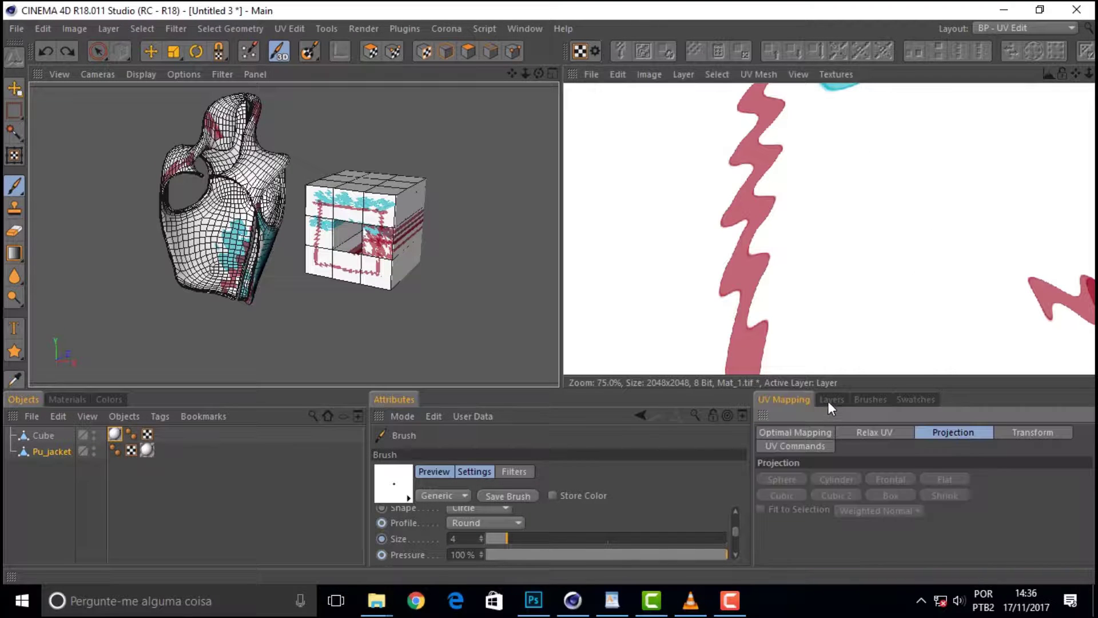
In the Layers list, select the Background layer and hide the top painted layer.
click(831, 399)
click(896, 530)
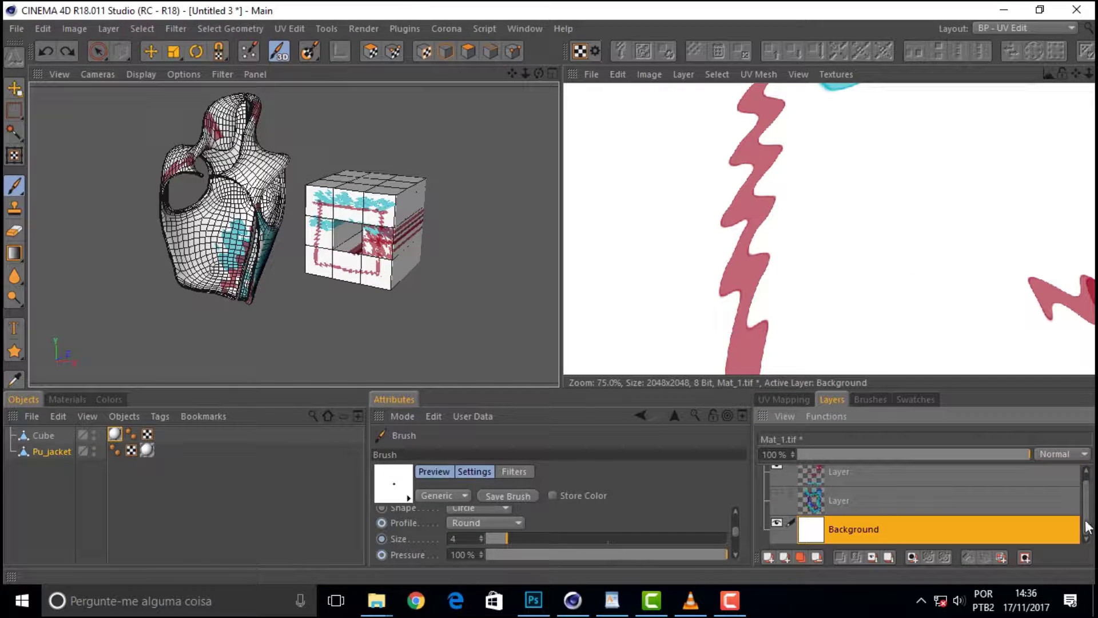
scroll(784, 499, up, 1)
click(776, 472)
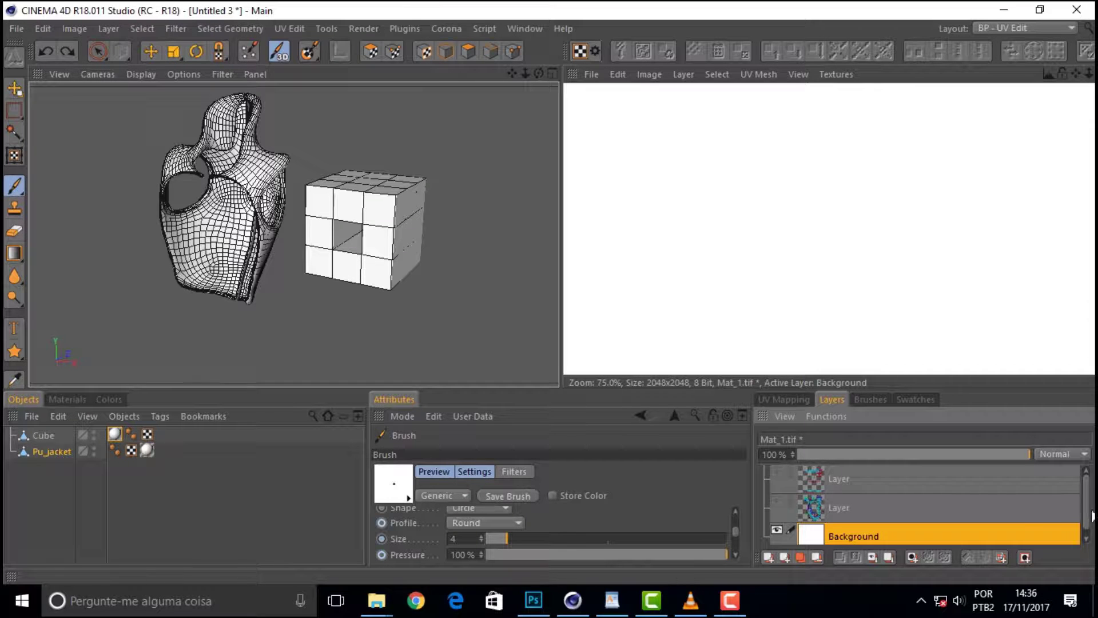
scroll(1086, 492, down, 1)
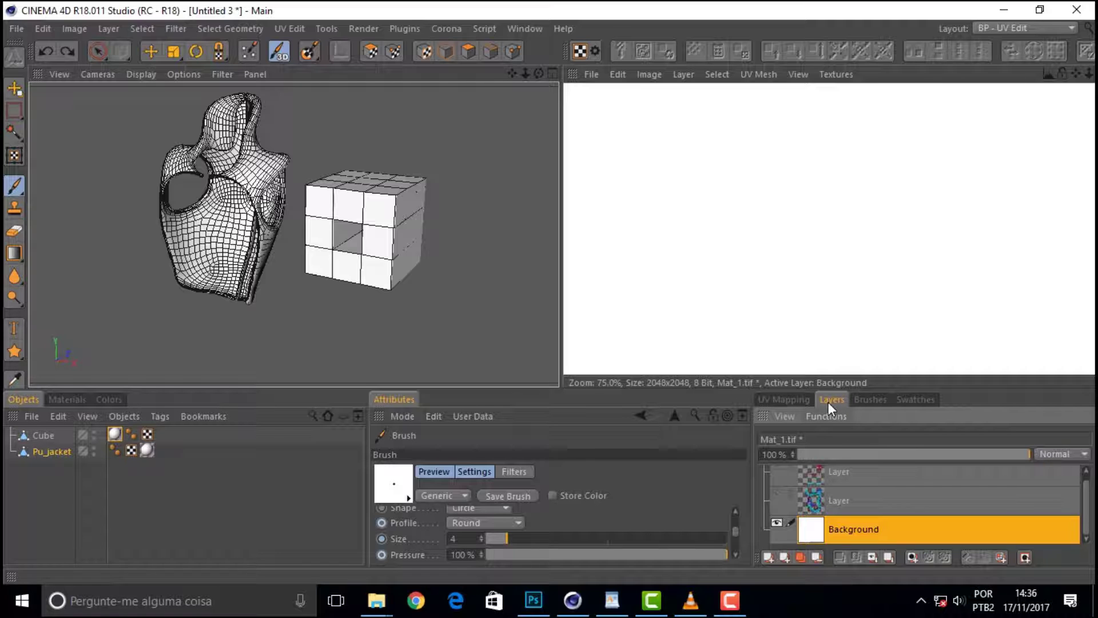
Add a new empty layer, move it to the top of the stack, and select it.
right_click(859, 486)
click(916, 336)
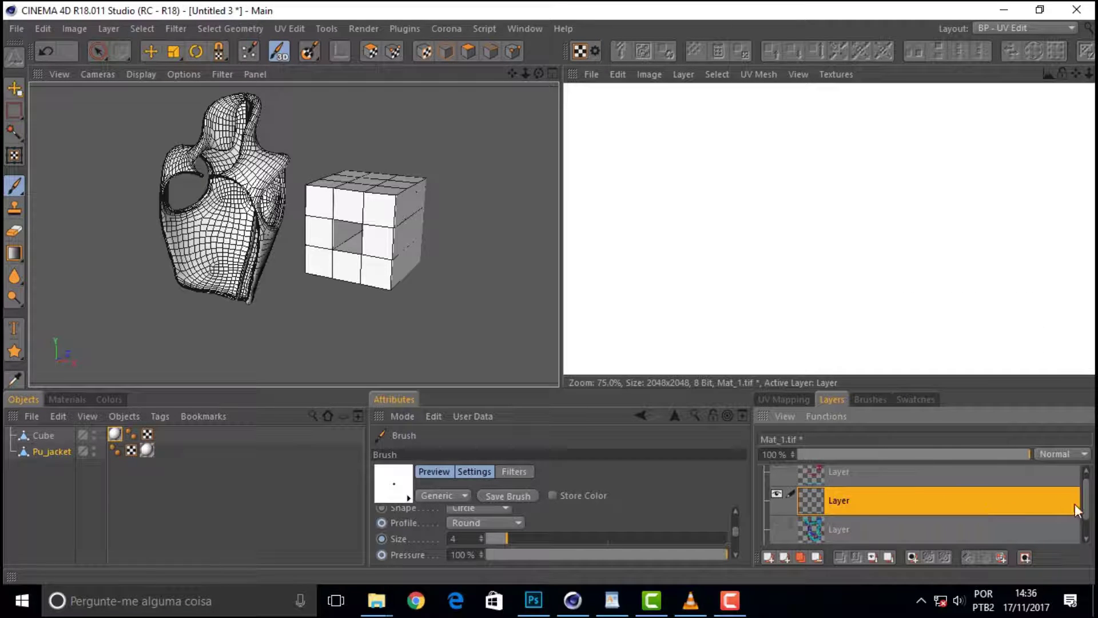
scroll(1087, 508, down, 2)
scroll(918, 512, up, 3)
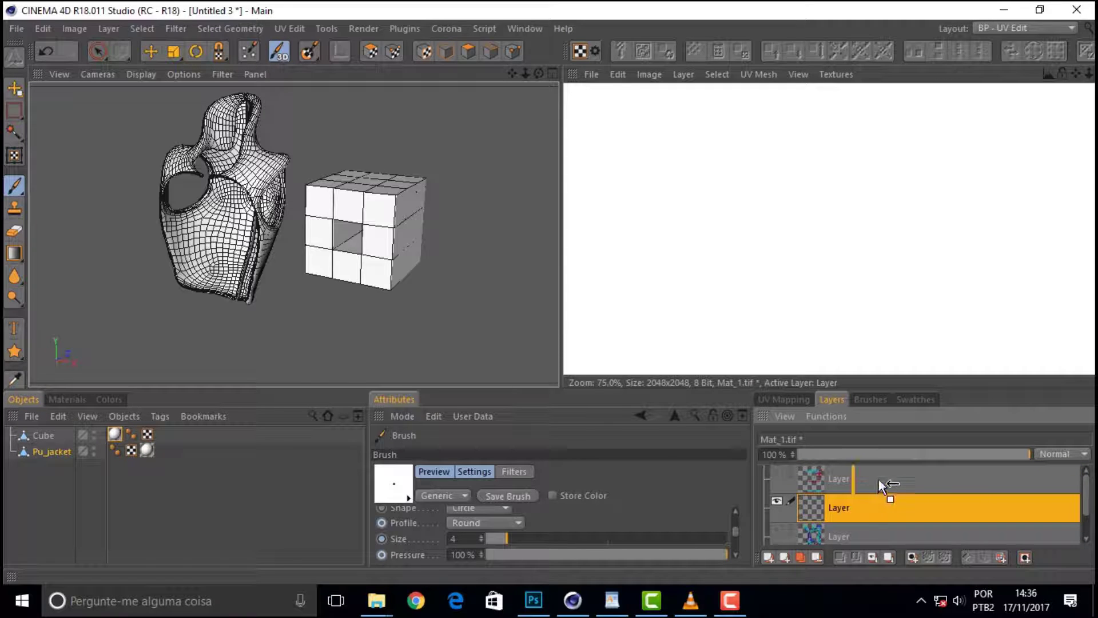
drag(878, 475, 881, 470)
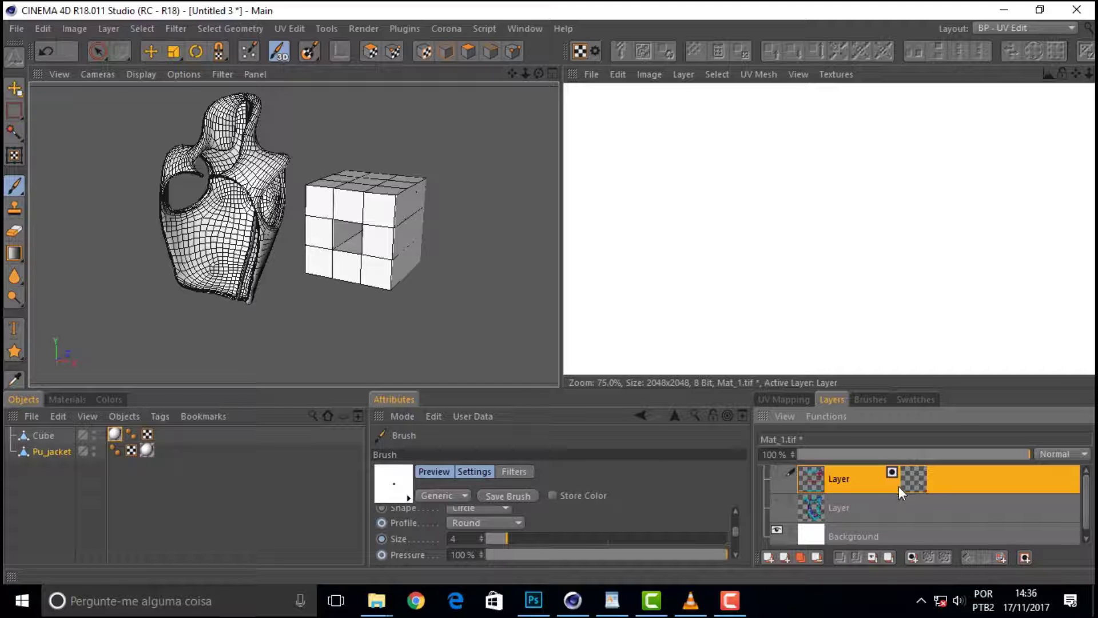
key(ctrl+z)
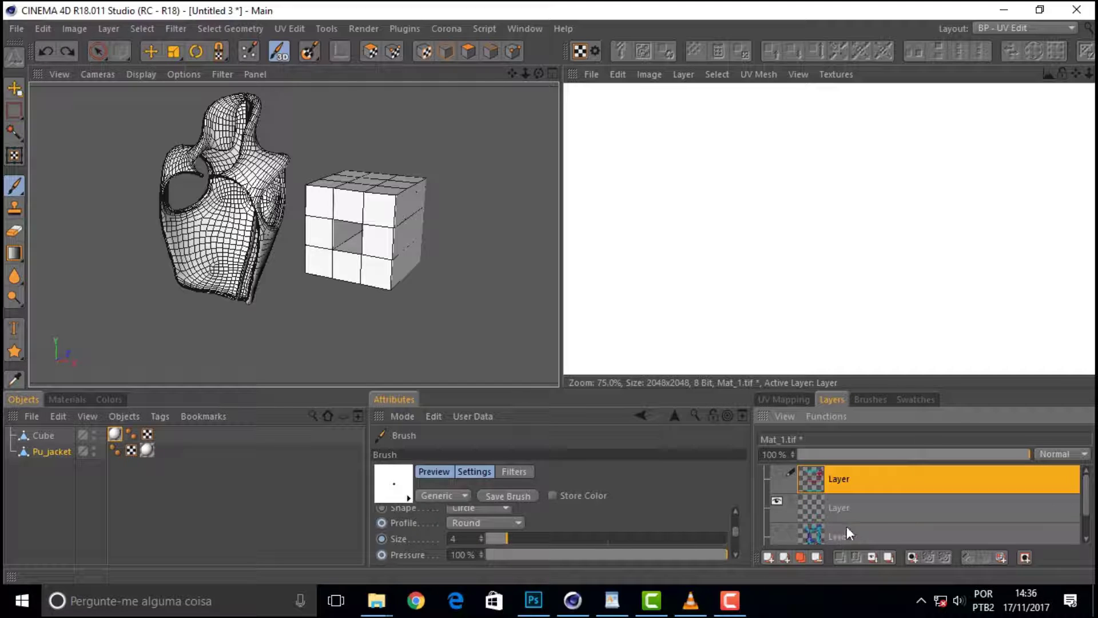
drag(833, 472, 866, 499)
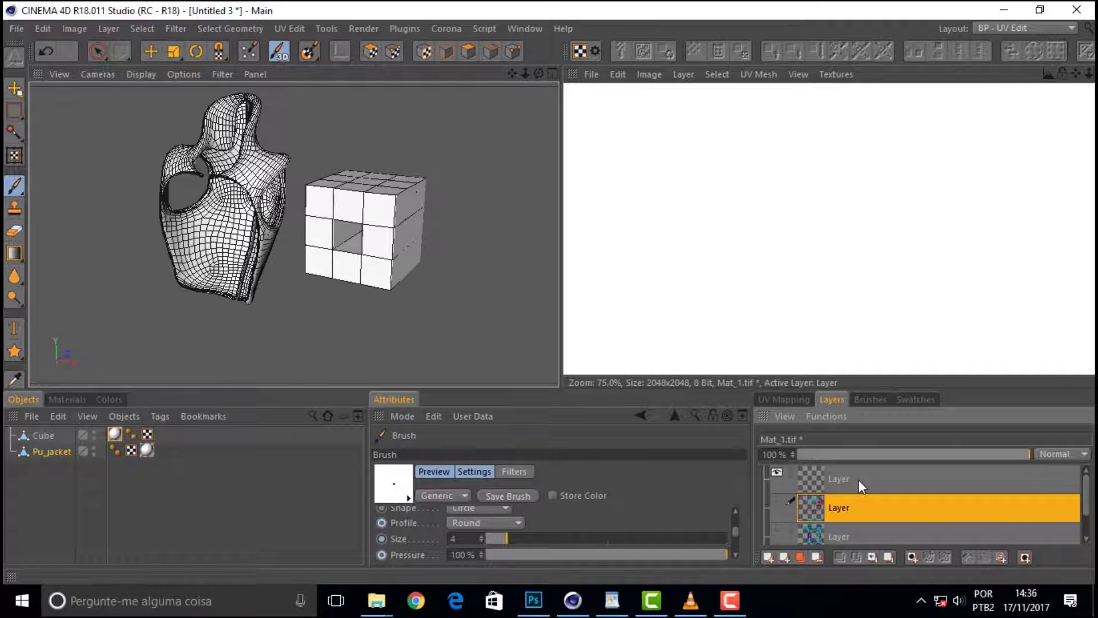
click(859, 481)
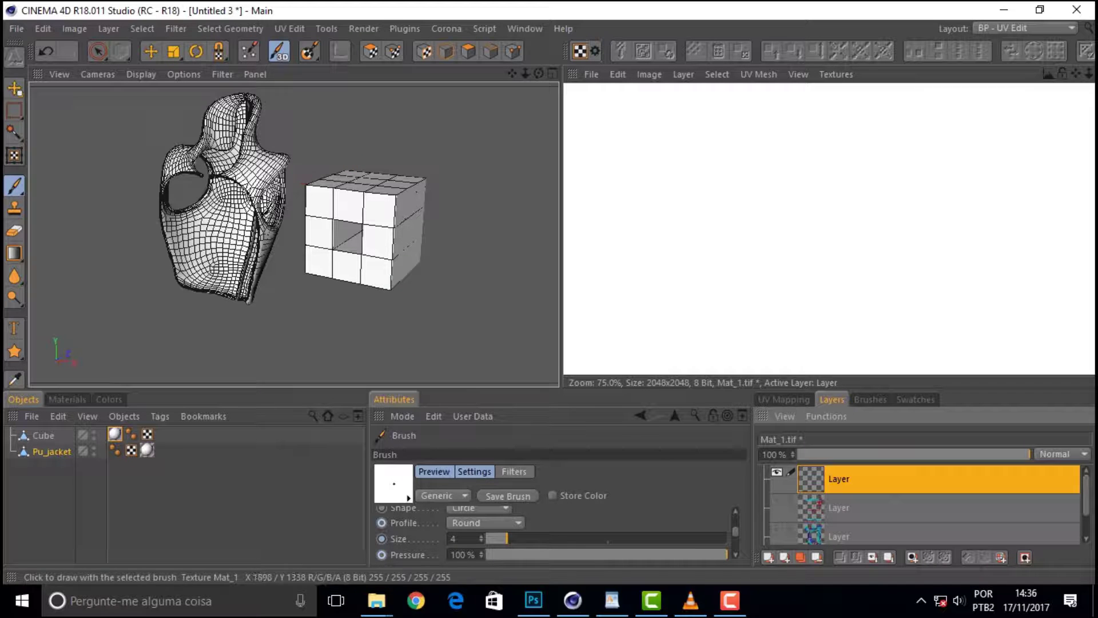
click(48, 449)
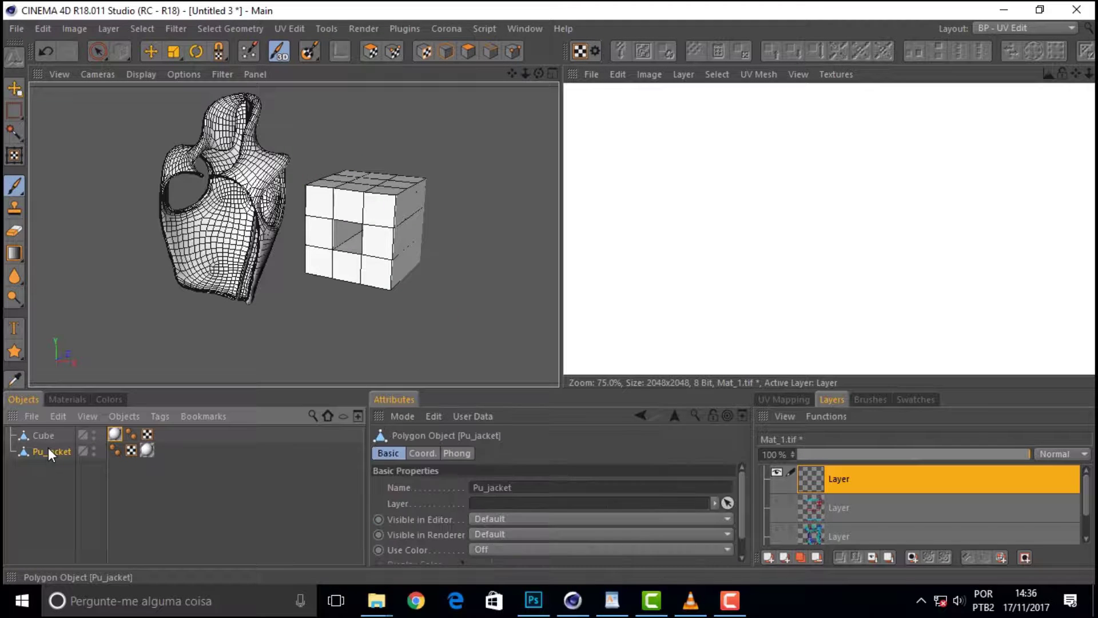
Turn on UV Polygons mode to display the jacket's UV mesh over the texture.
click(370, 51)
scroll(819, 198, down, 1)
scroll(824, 196, down, 2)
scroll(836, 192, up, 1)
scroll(845, 188, down, 1)
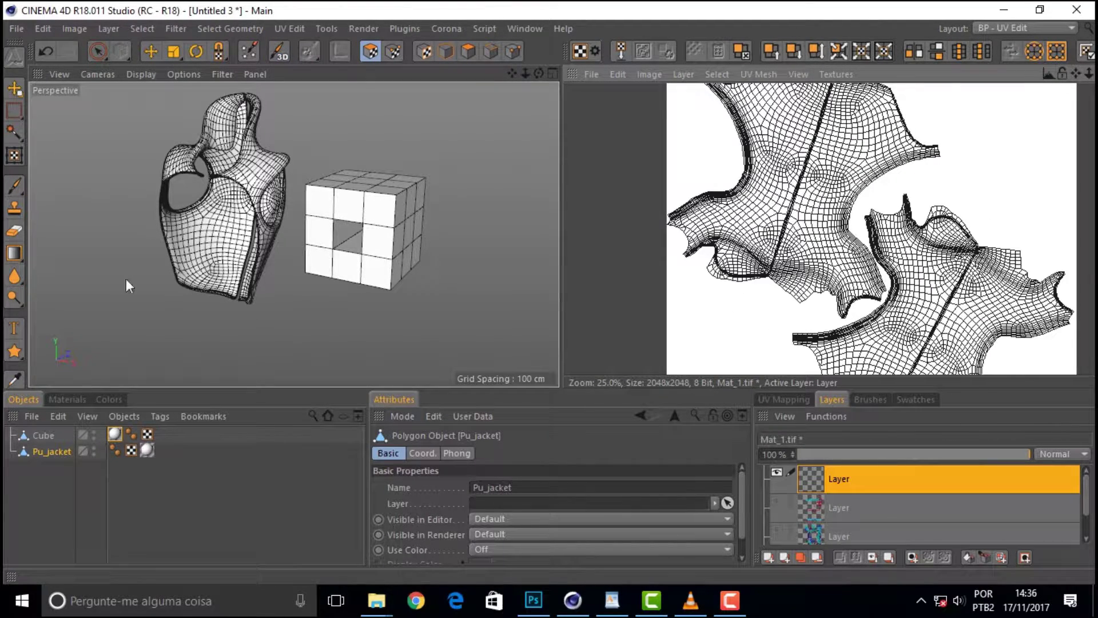
Test and undo a brush stroke, then reselect Pu_jacket and show its UV mesh again.
click(14, 185)
drag(812, 237, 888, 262)
key(ctrl+z)
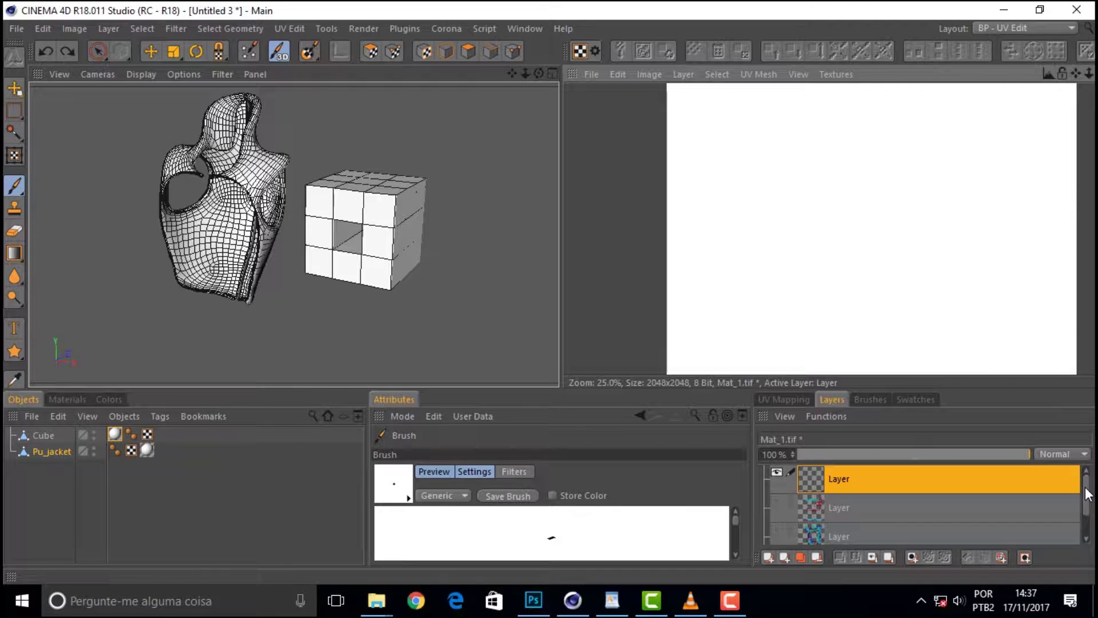
drag(1089, 495, 1087, 546)
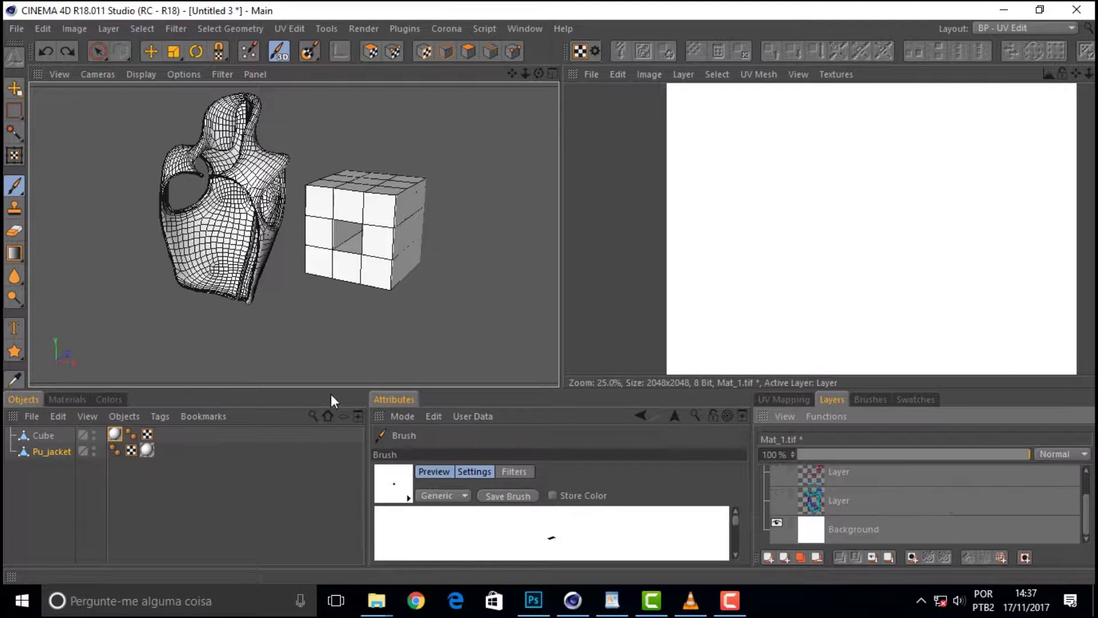
click(51, 452)
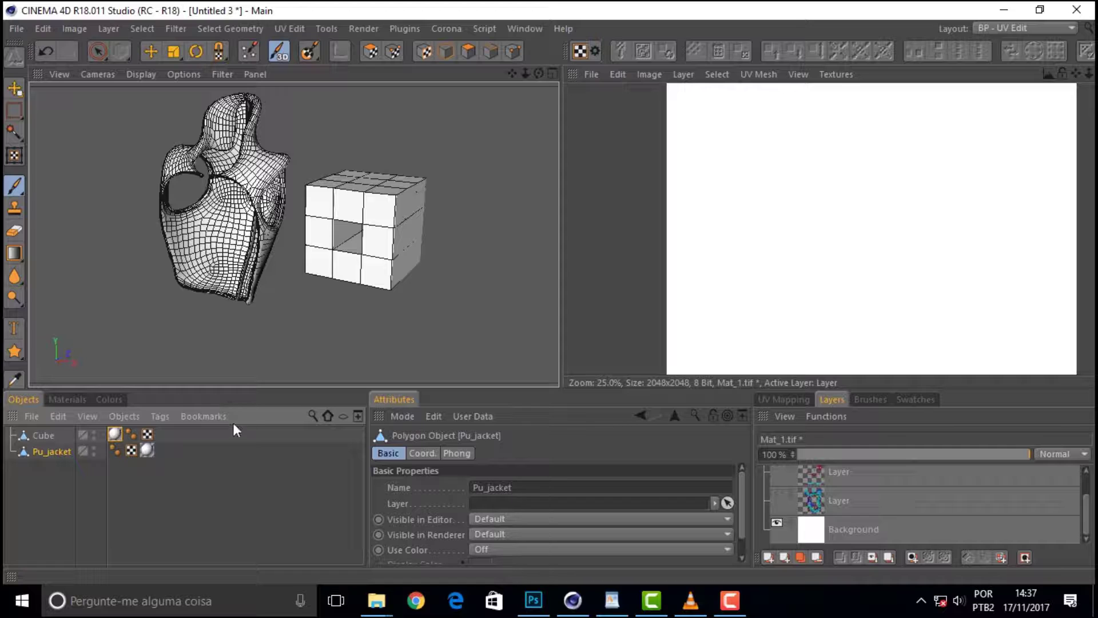
click(370, 50)
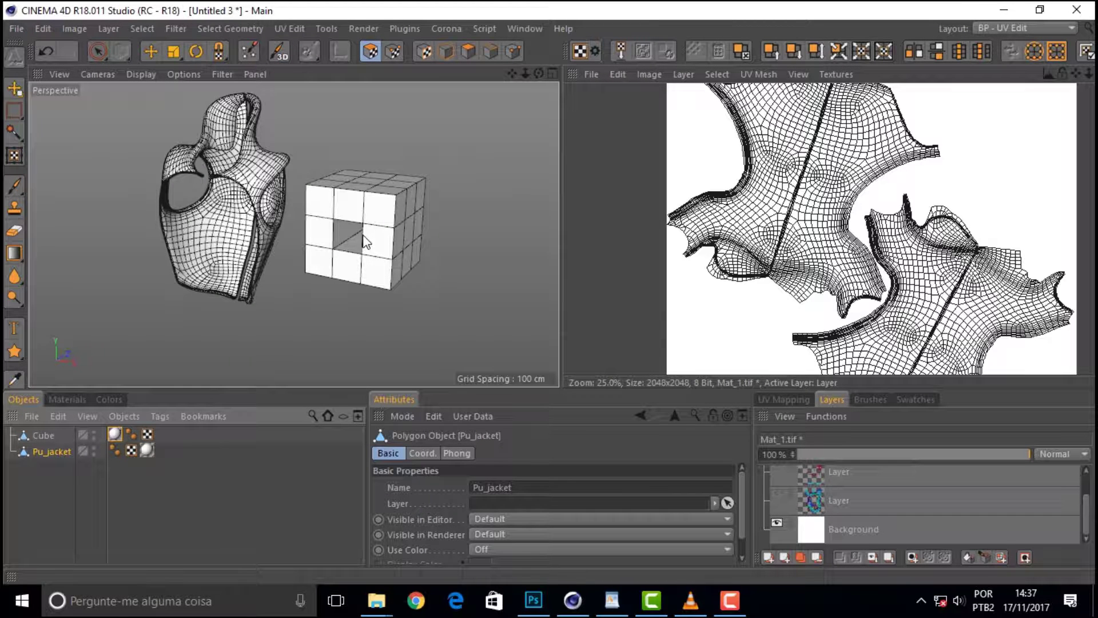
Switch to Rectangle Selection and box-select the jacket mesh.
click(98, 51)
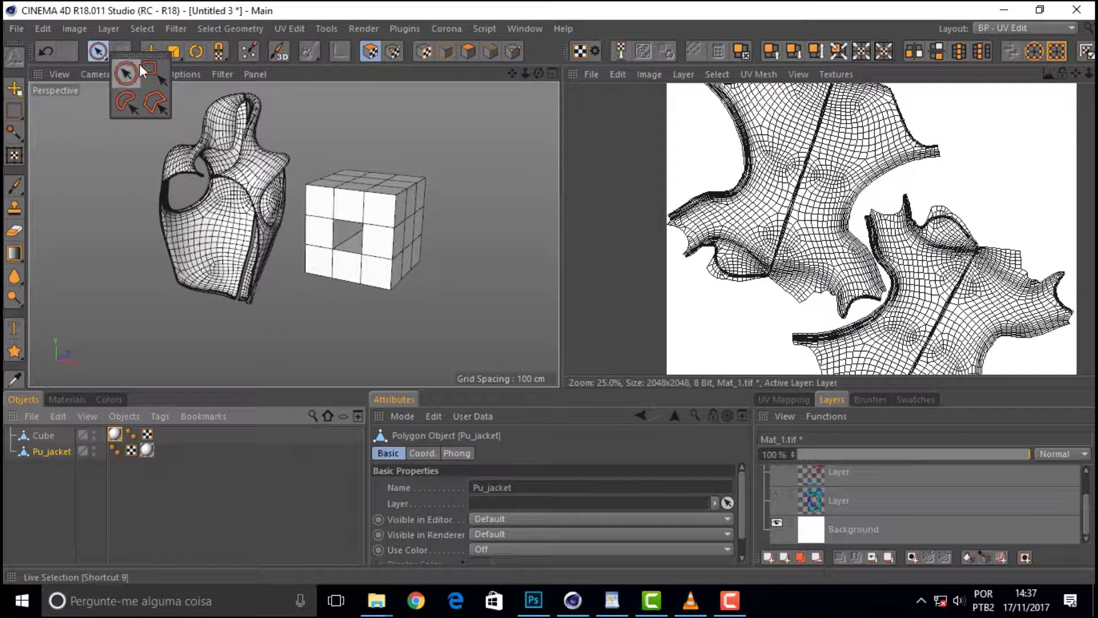
click(126, 73)
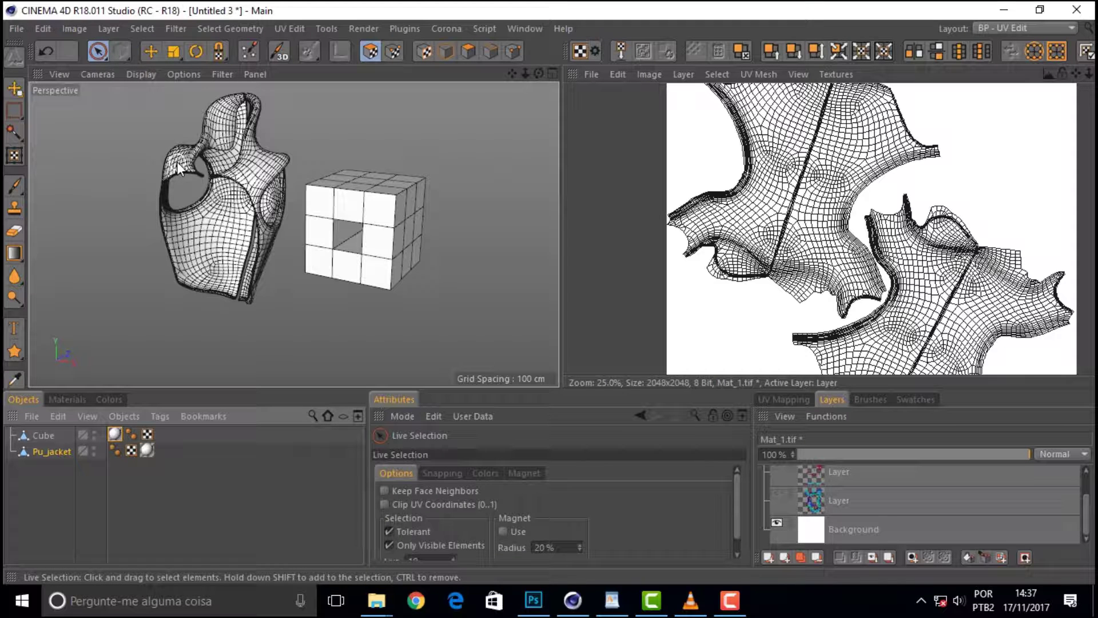
click(98, 51)
click(150, 68)
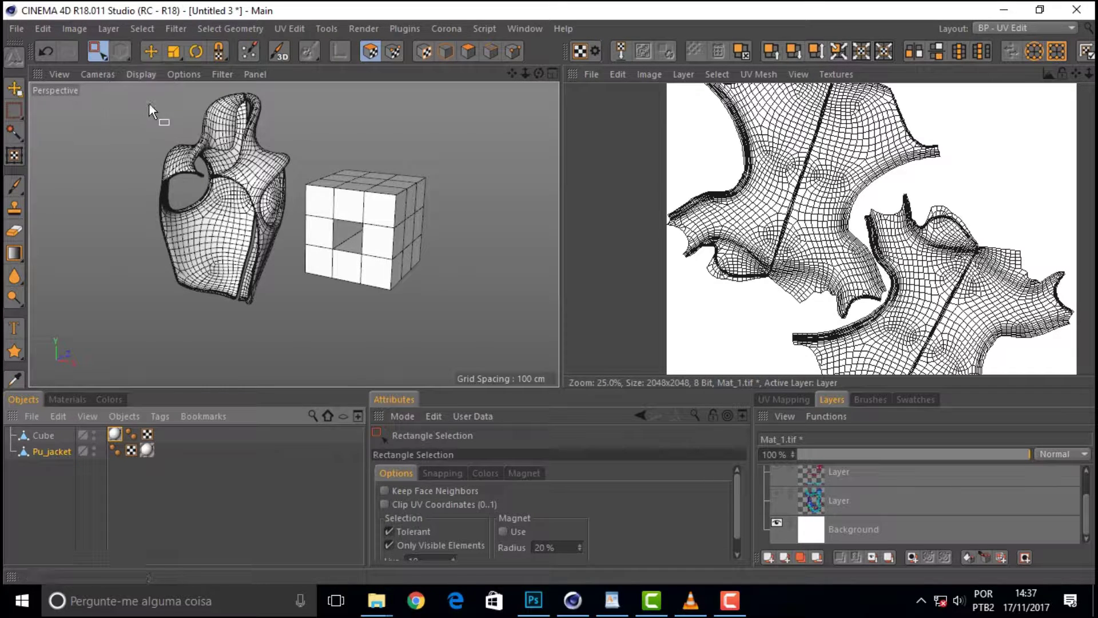
drag(124, 85, 299, 350)
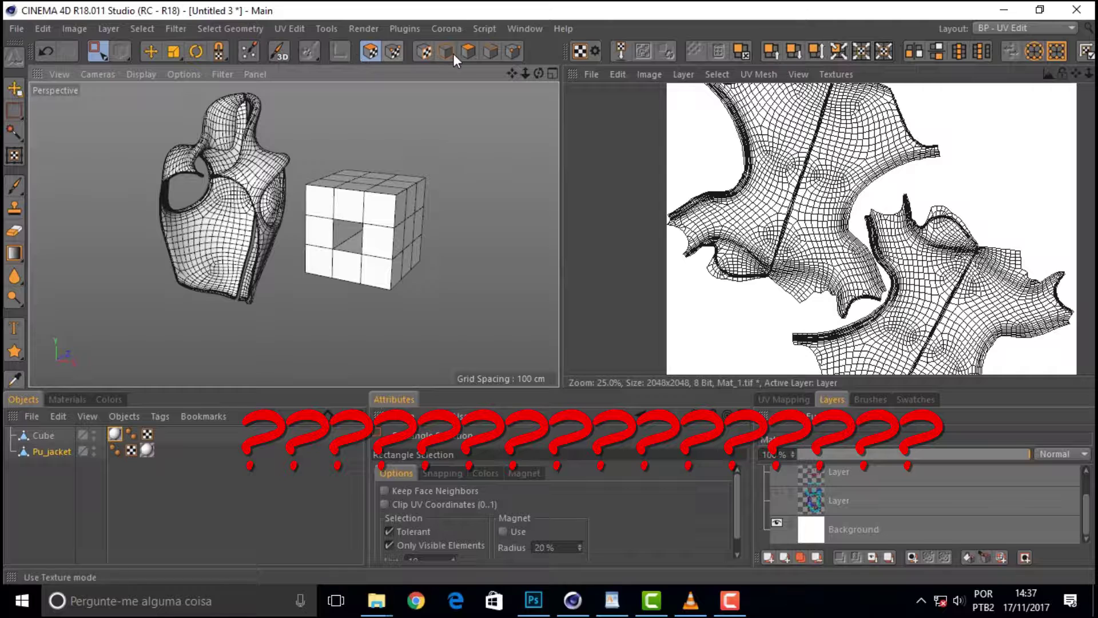
In Polygons mode, box-select all of the jacket's polygons, then open Preferences with Ctrl+E.
click(468, 51)
drag(122, 87, 296, 331)
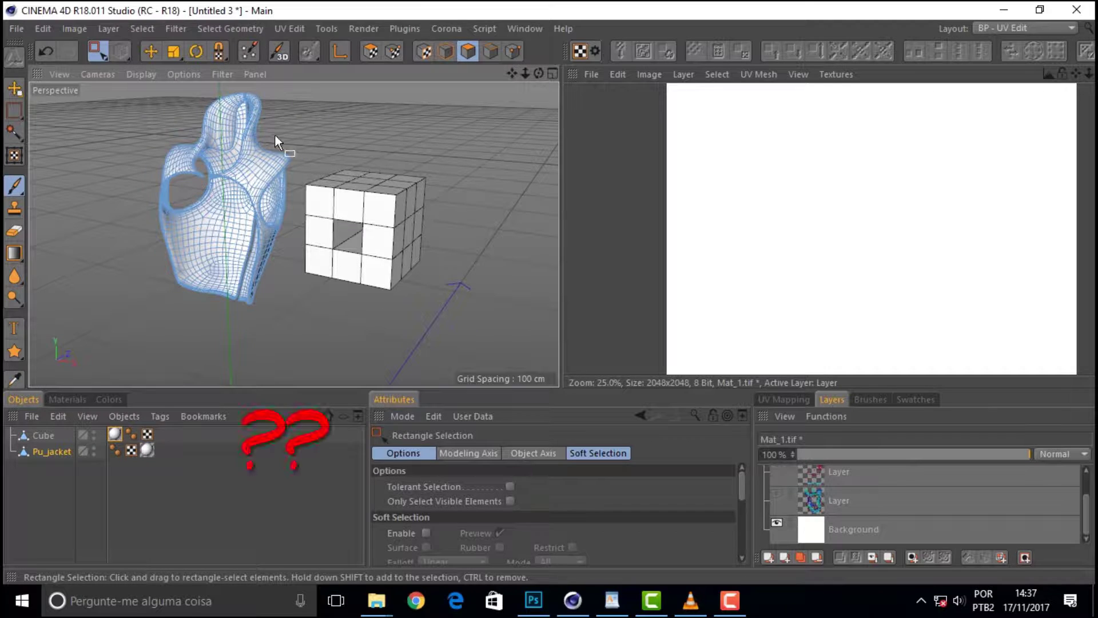
mouse_move(119, 85)
mouse_down()
mouse_move(278, 218)
mouse_move(301, 333)
mouse_up()
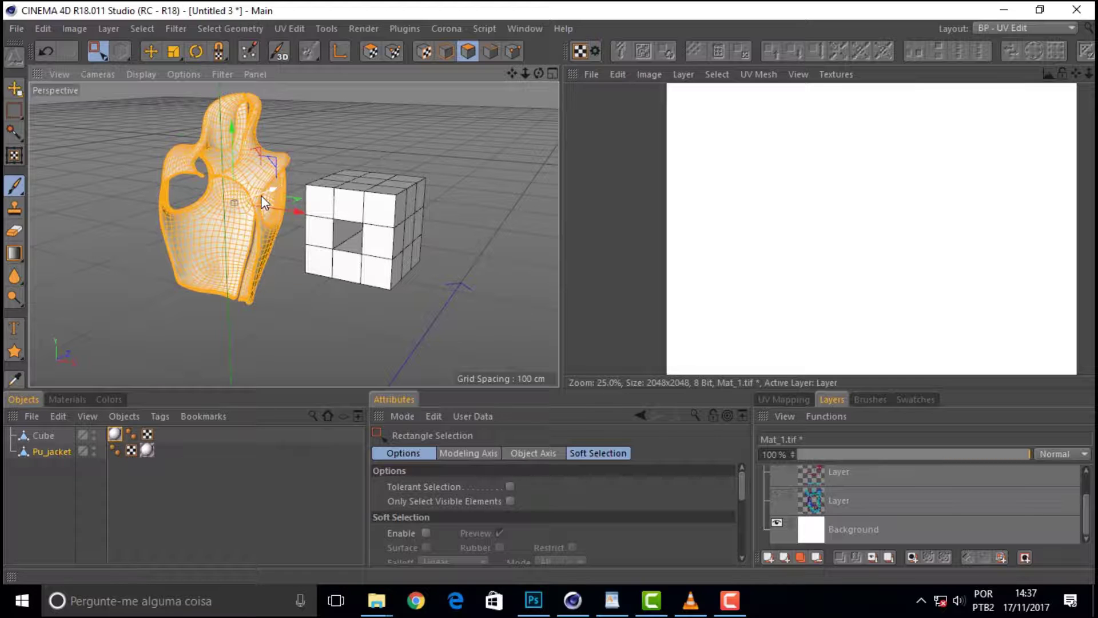
key(ctrl+e)
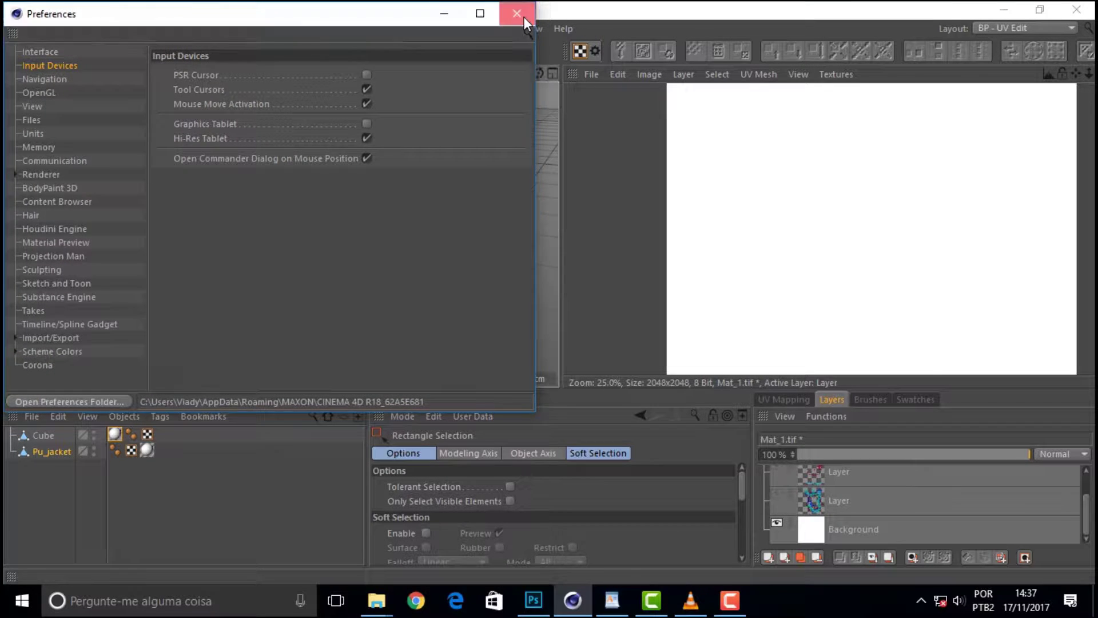
Close Preferences and box-select the whole jacket mesh in polygon mode.
click(517, 13)
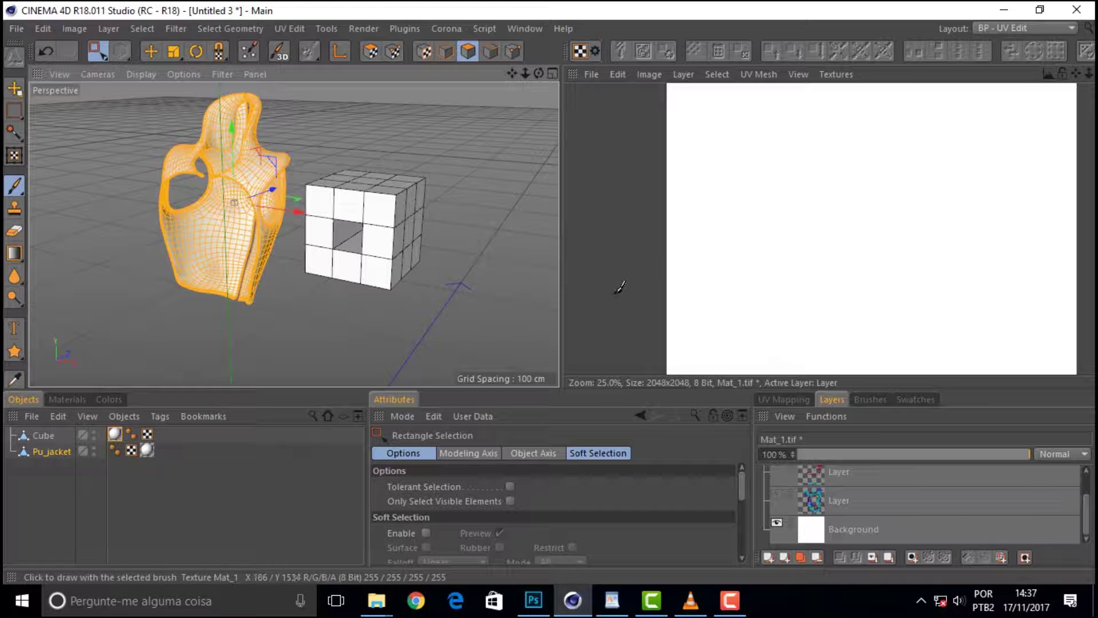
click(495, 46)
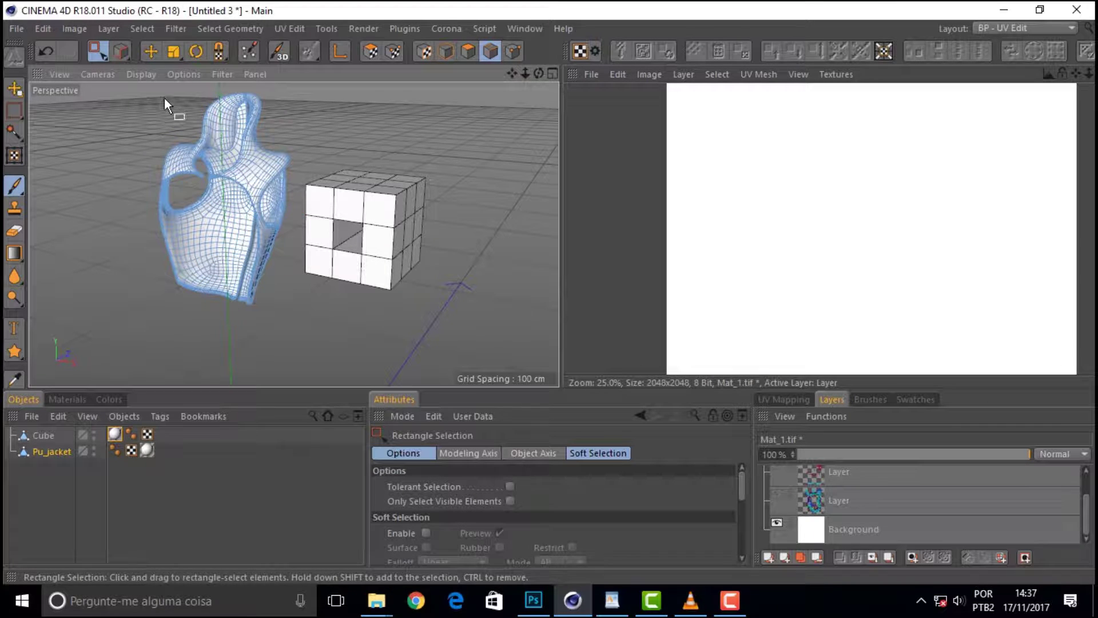
drag(129, 84, 300, 332)
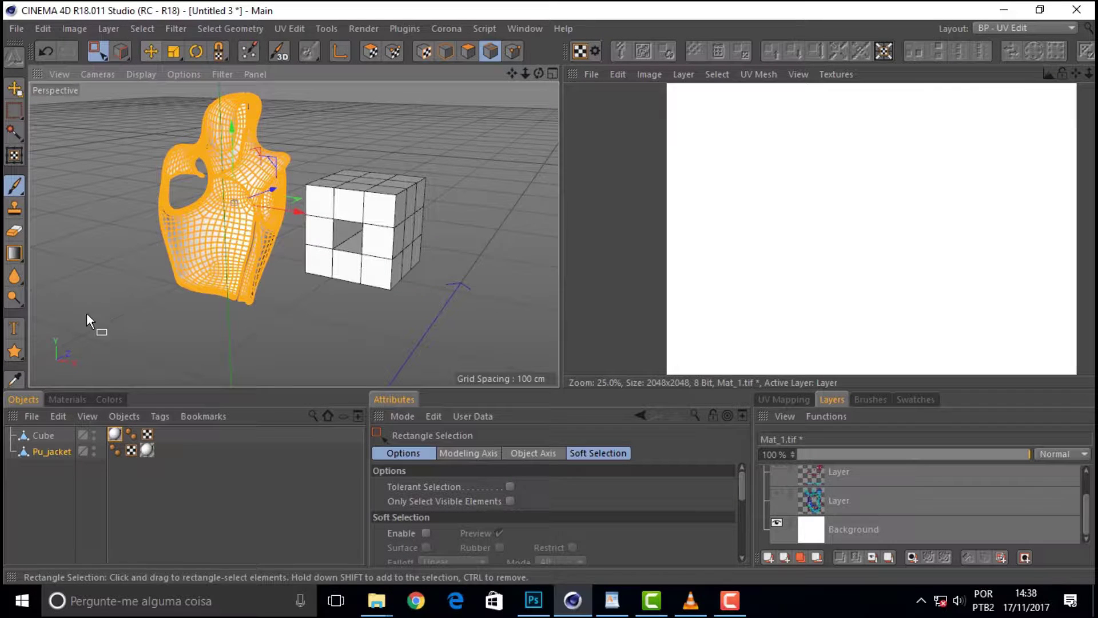
Make Pu_jacket active and show its selected UV islands in the texture view at 12.5%.
click(50, 453)
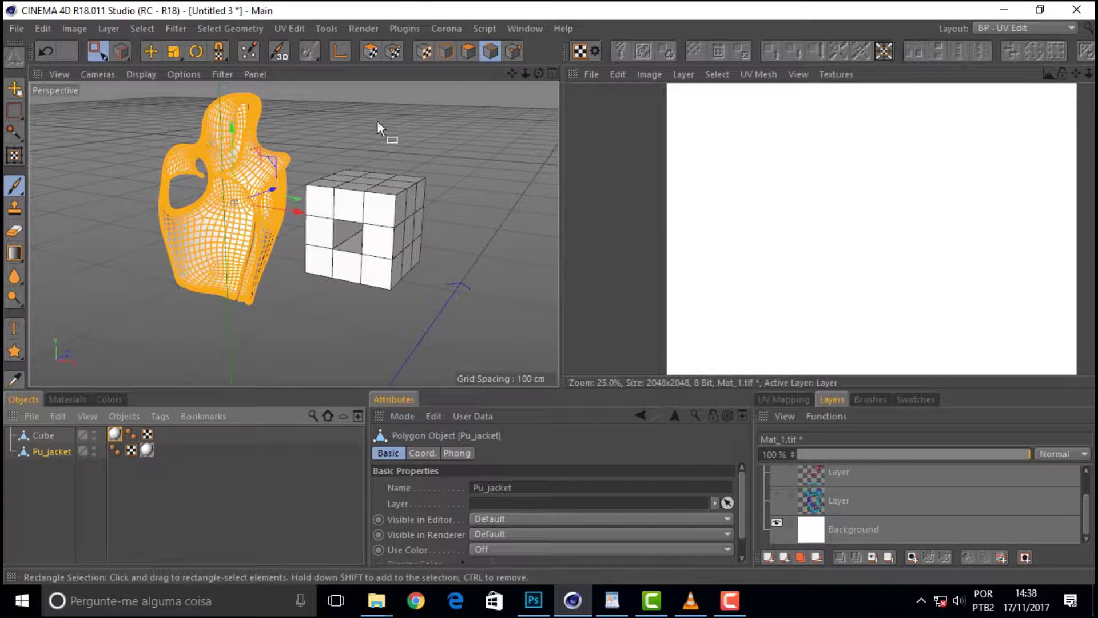
click(370, 50)
scroll(847, 234, down, 1)
scroll(870, 217, up, 1)
scroll(892, 206, down, 1)
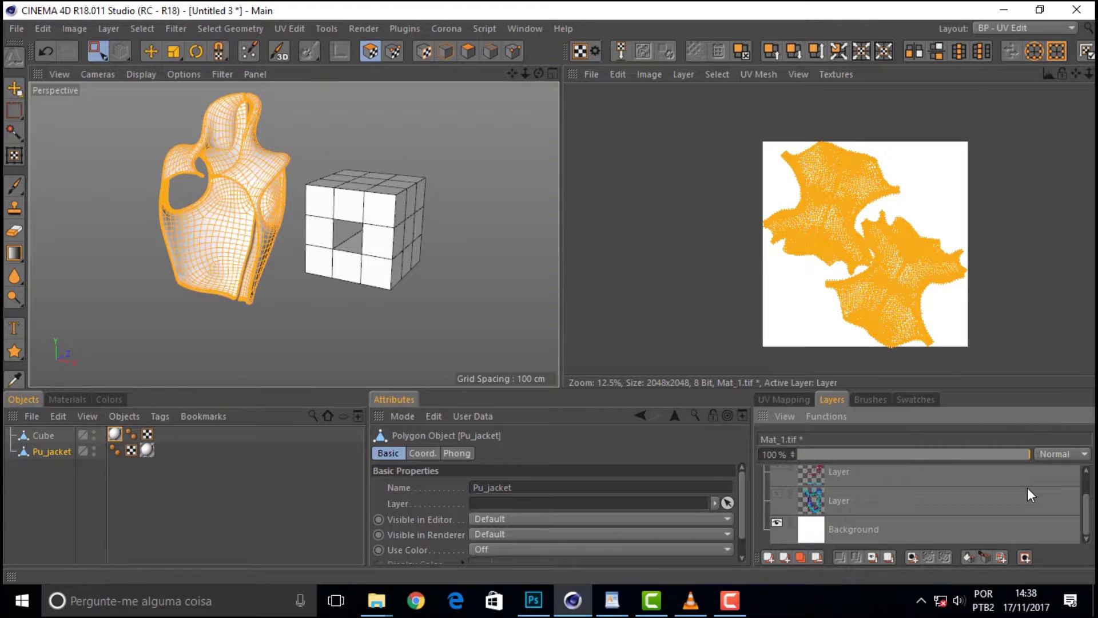
Activate Mat_1.tif's Background layer and trace the selected UV polygon outlines onto it with Outline Polygons.
drag(1086, 531, 1081, 470)
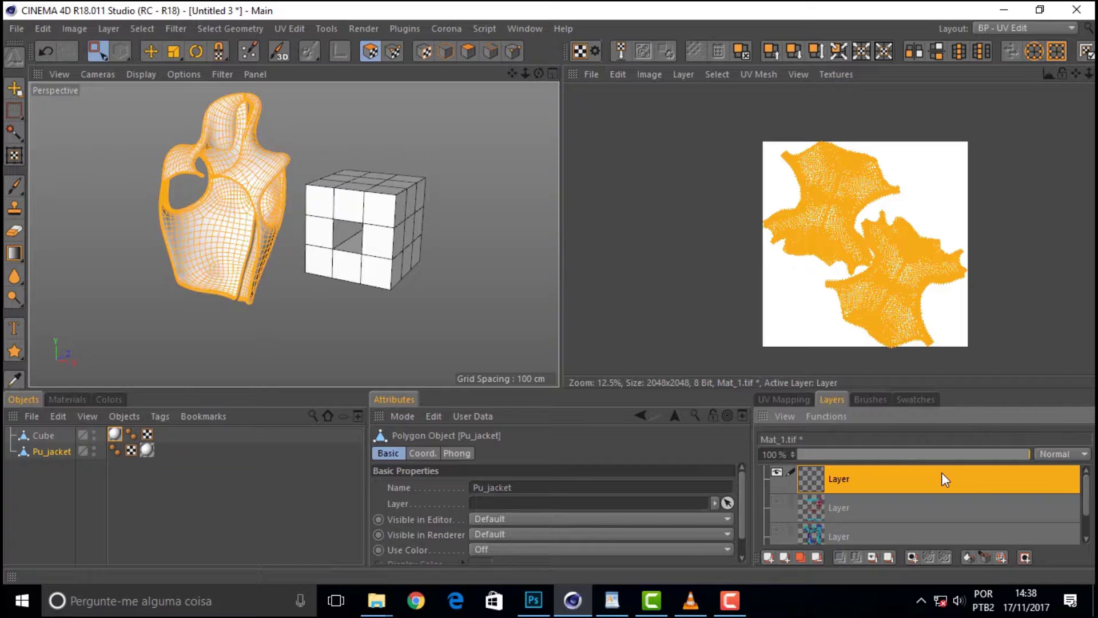
click(14, 185)
mouse_move(1086, 507)
mouse_down()
mouse_move(1088, 532)
mouse_move(1087, 486)
mouse_up()
click(897, 529)
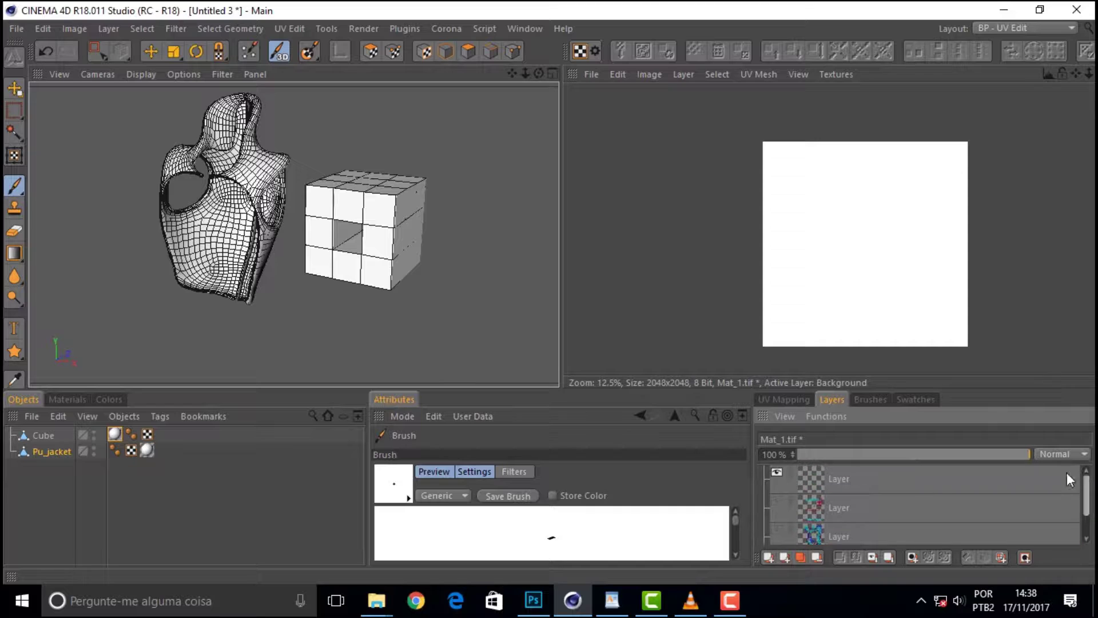
click(868, 478)
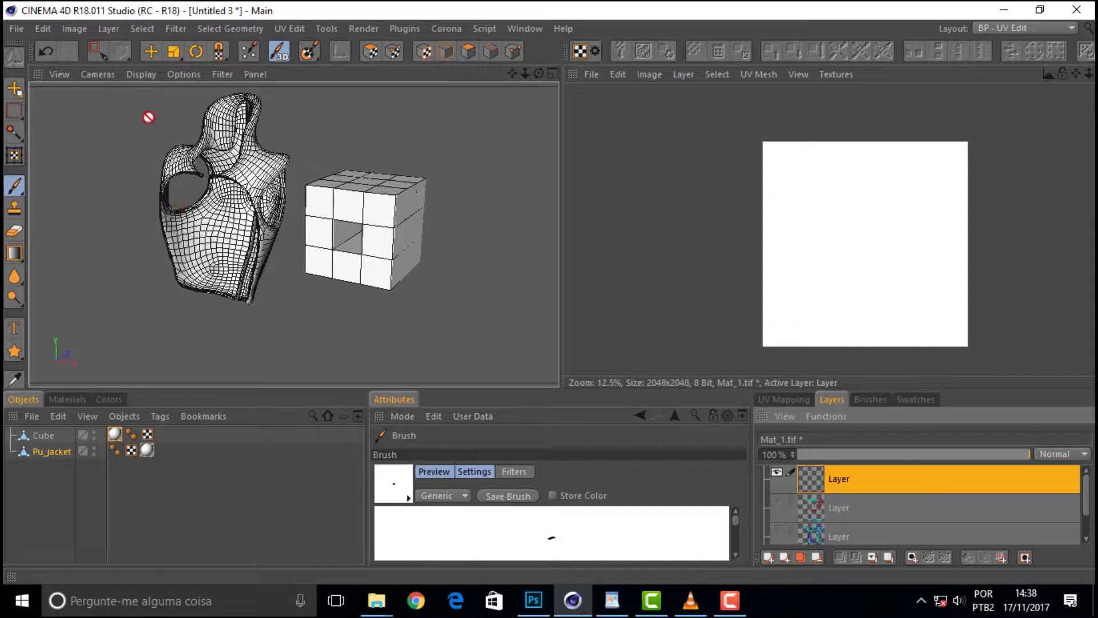
click(99, 50)
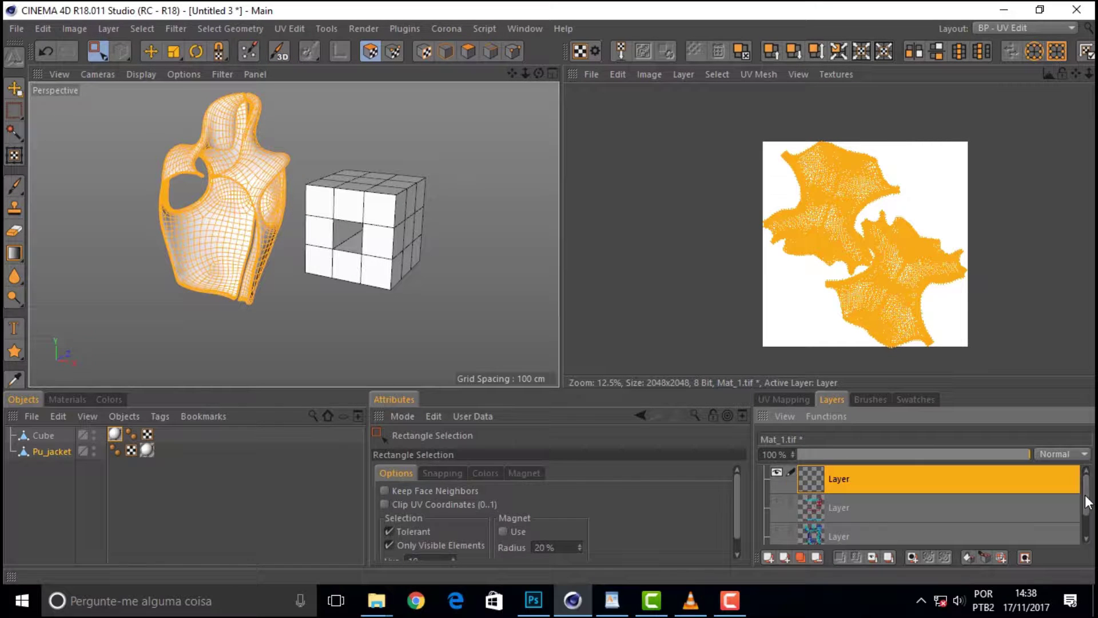
drag(1086, 502, 1087, 527)
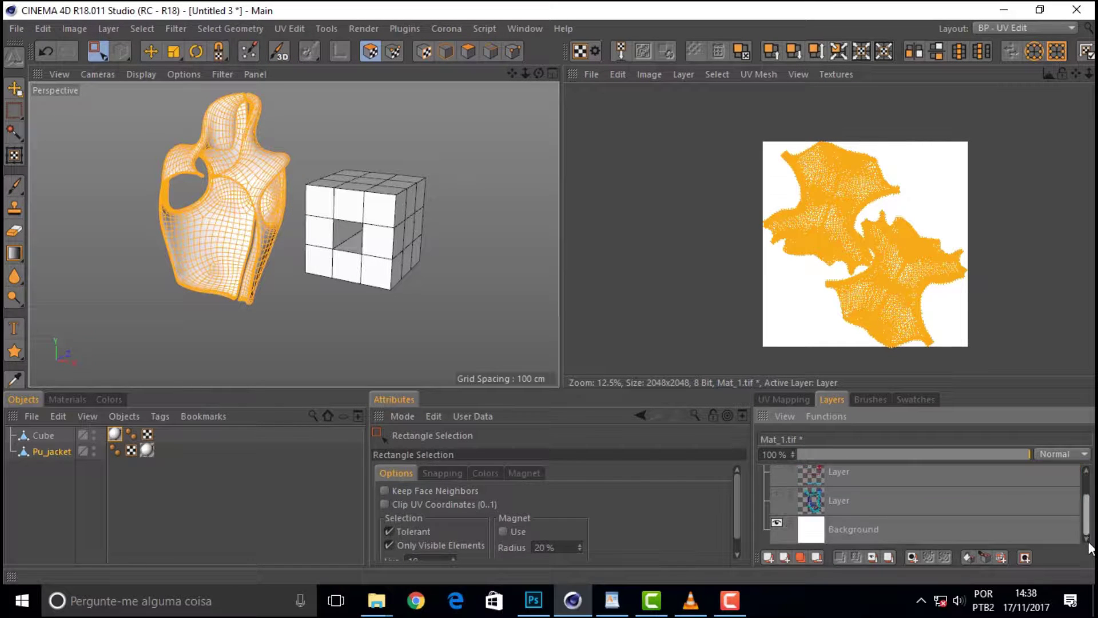
click(927, 527)
click(984, 559)
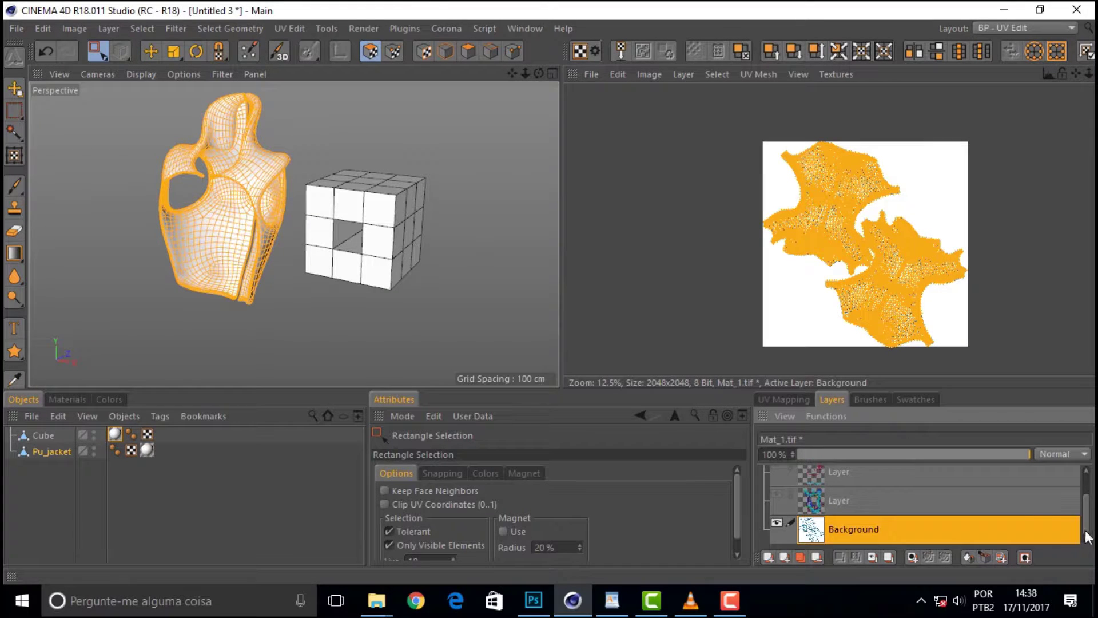
scroll(1088, 537, up, 1)
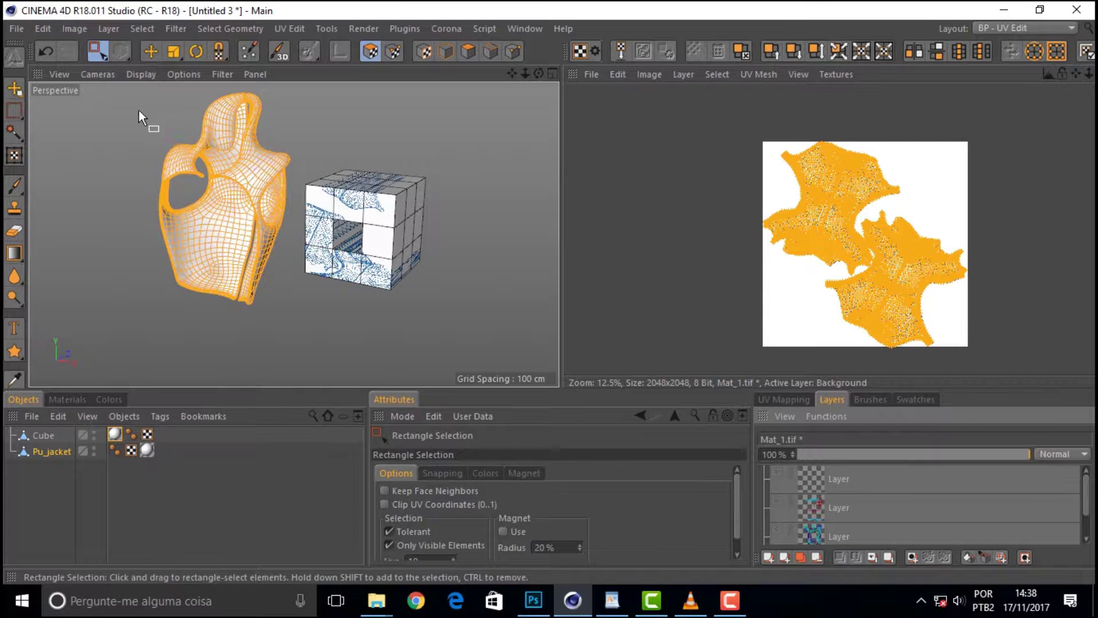
Deselect the jacket, then zoom and pan the texture view to inspect the dark blue UV wireframe.
click(620, 135)
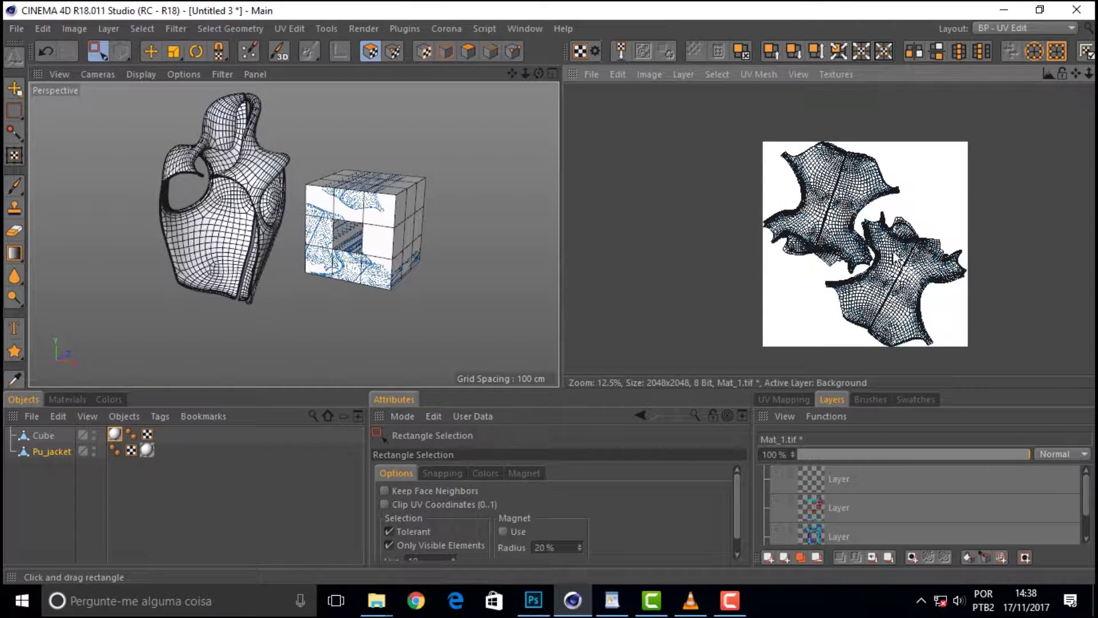
scroll(848, 211, up, 3)
scroll(847, 209, up, 2)
scroll(846, 206, up, 1)
scroll(846, 206, up, 1)
scroll(847, 207, down, 3)
scroll(847, 210, down, 2)
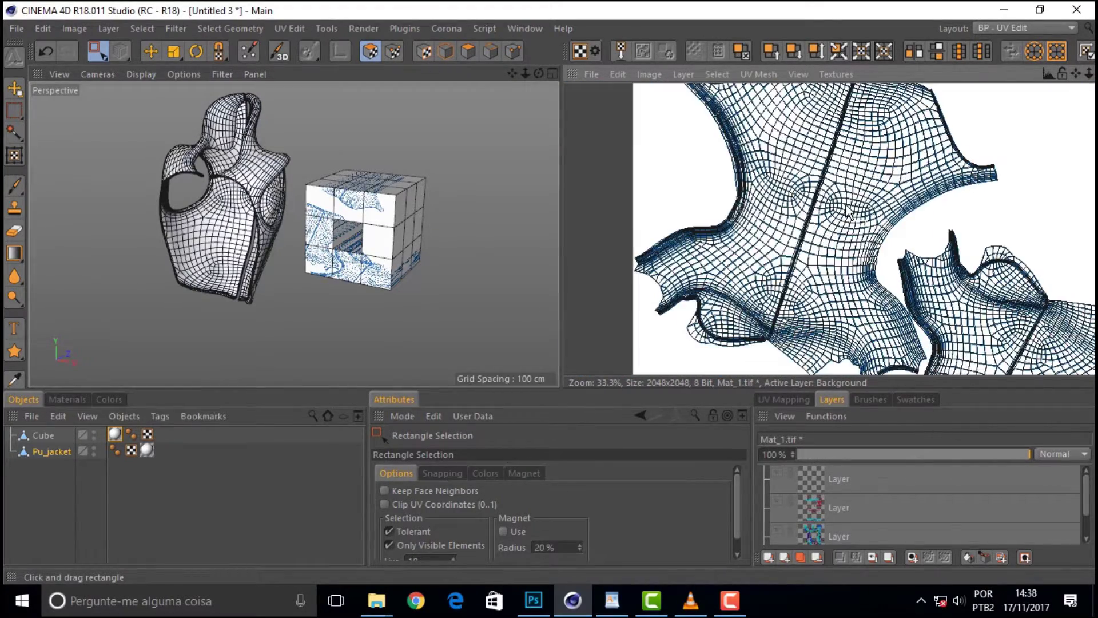
scroll(847, 211, up, 2)
scroll(848, 210, down, 1)
scroll(848, 212, down, 2)
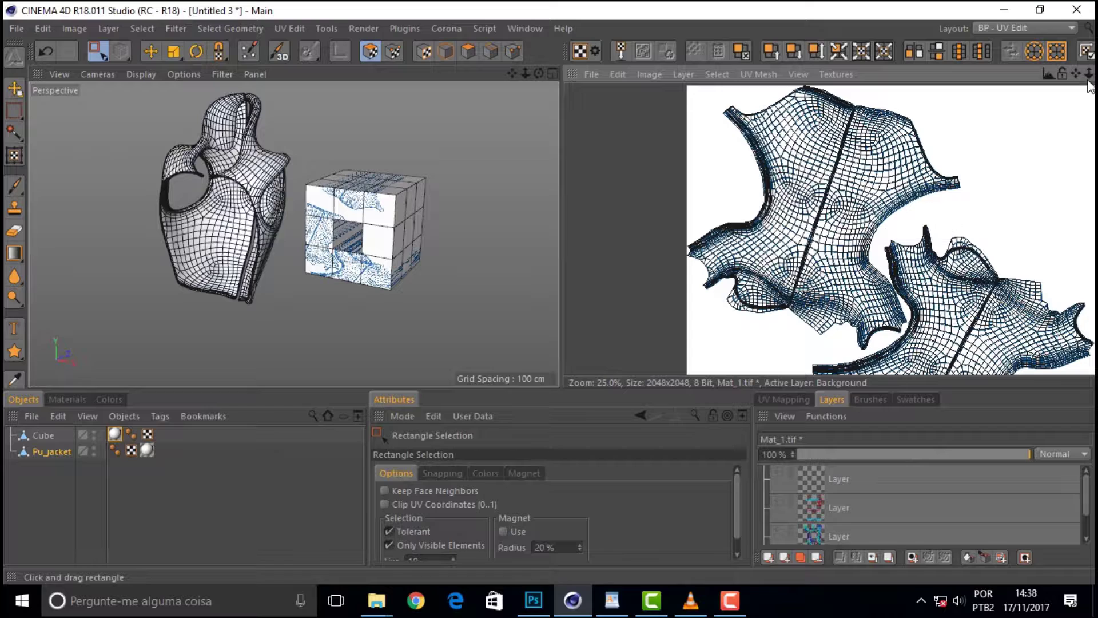
scroll(881, 156, down, 1)
drag(1076, 79, 999, 85)
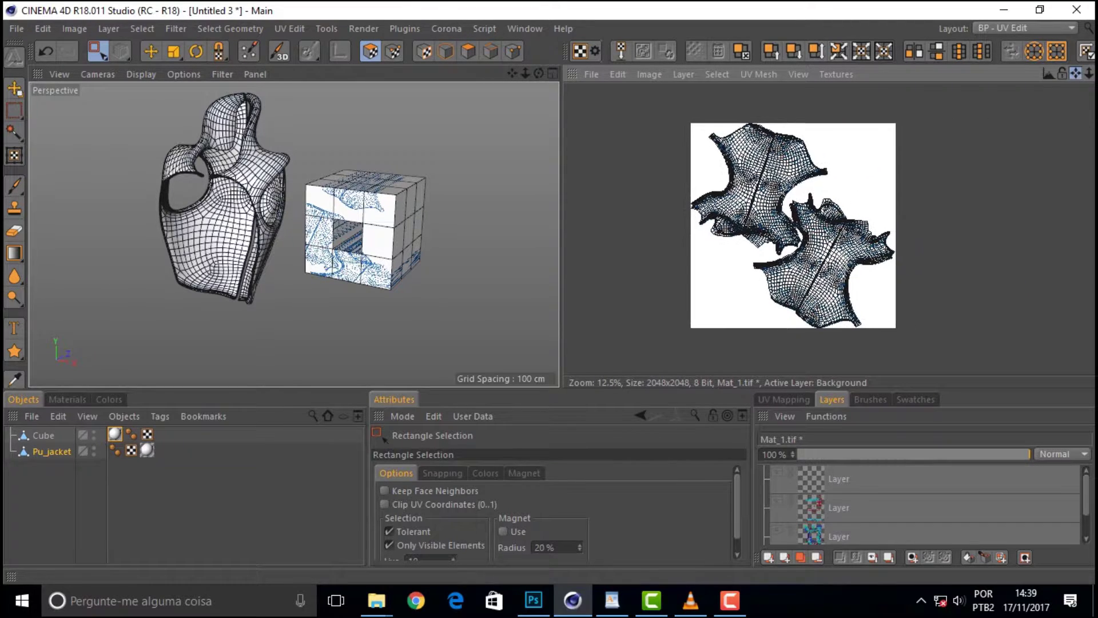
scroll(804, 236, up, 1)
scroll(803, 235, down, 1)
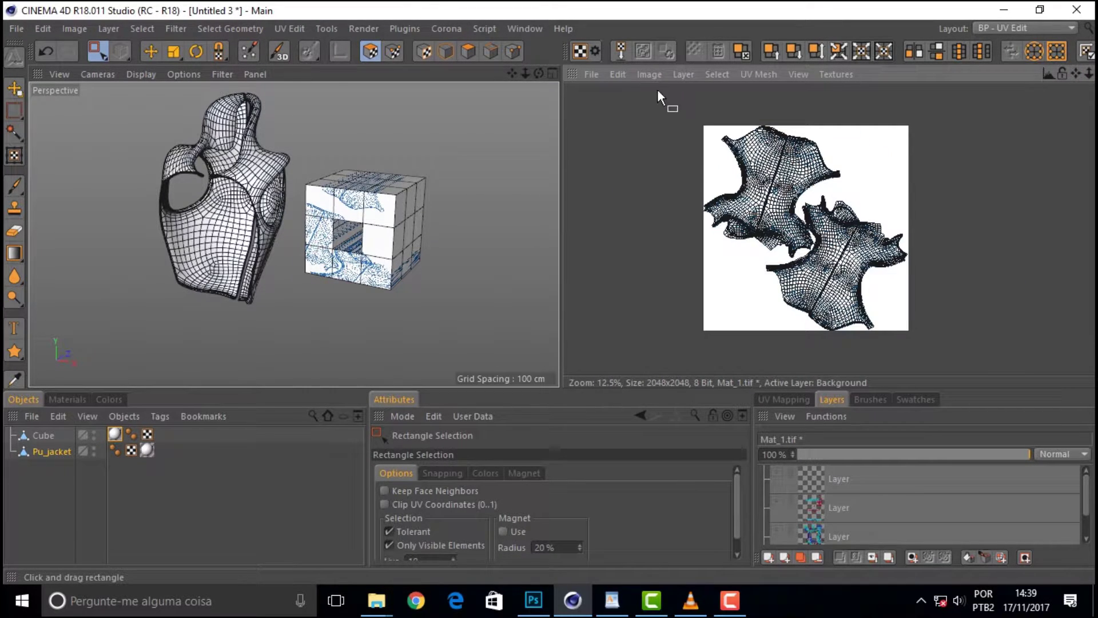
click(646, 74)
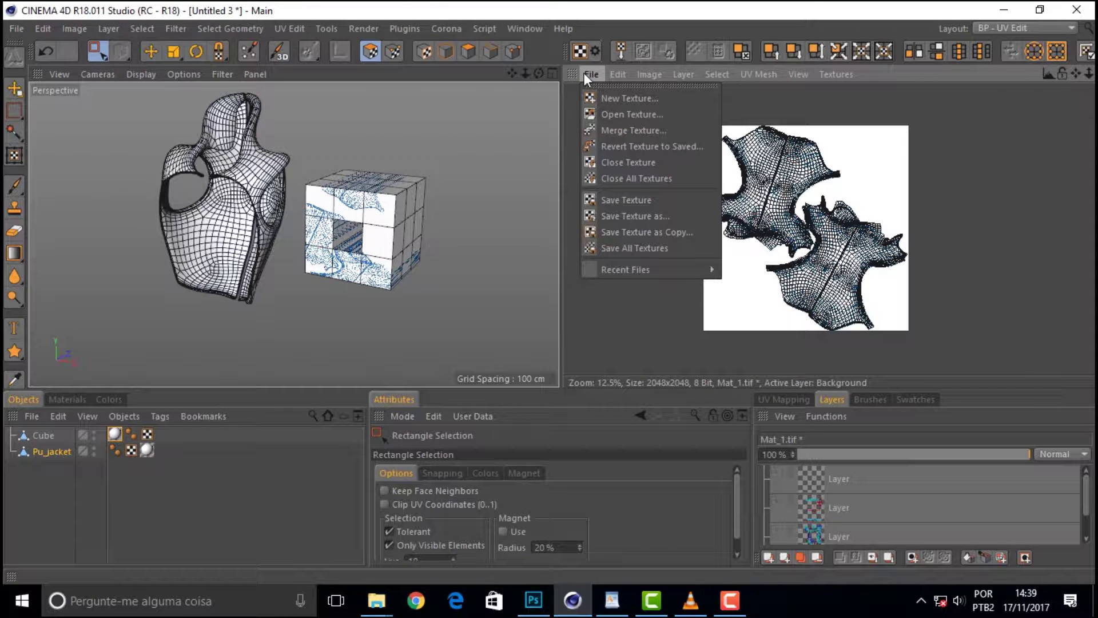
Start Save Texture As and choose PNG instead of TIFF as the format.
click(647, 216)
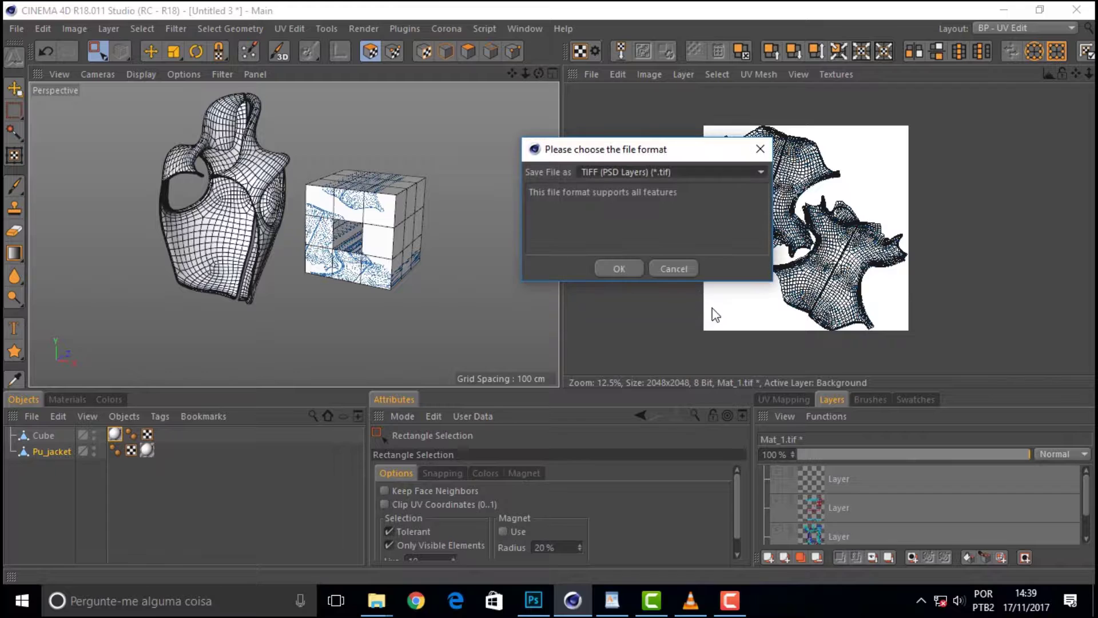
click(760, 173)
click(663, 356)
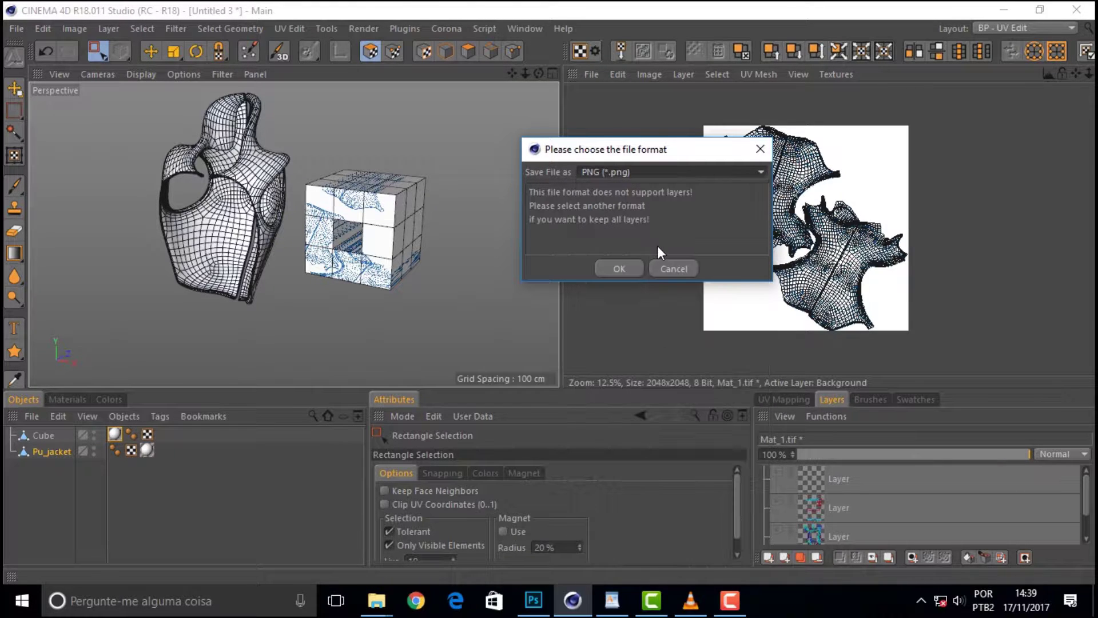
click(619, 268)
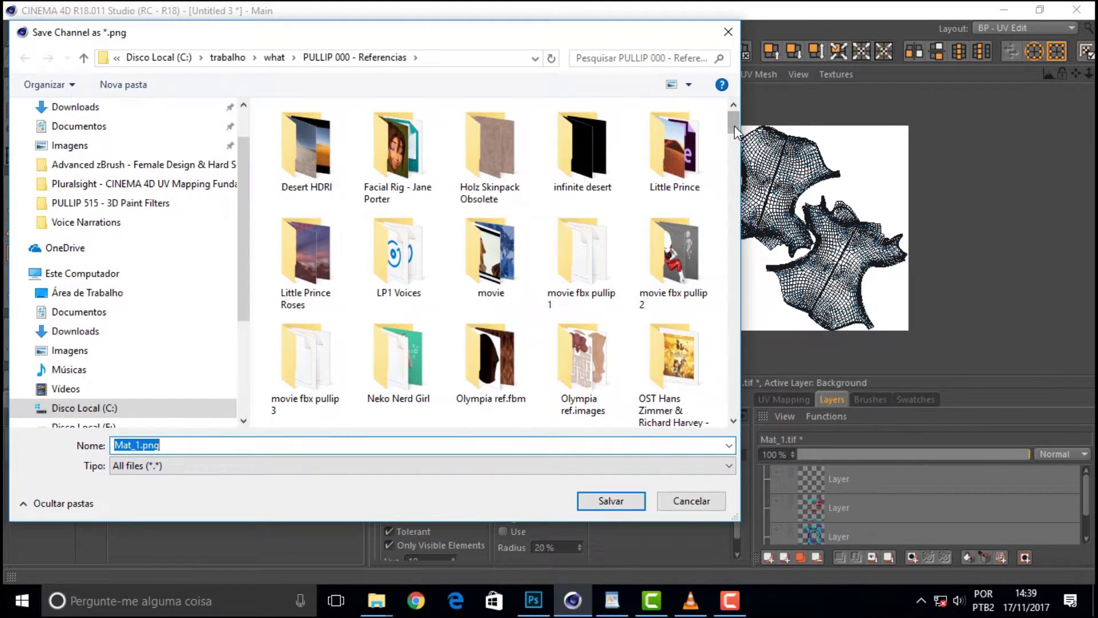
Rename the file from Mat_1 to Teste and save it as Teste.png.
drag(734, 122, 733, 401)
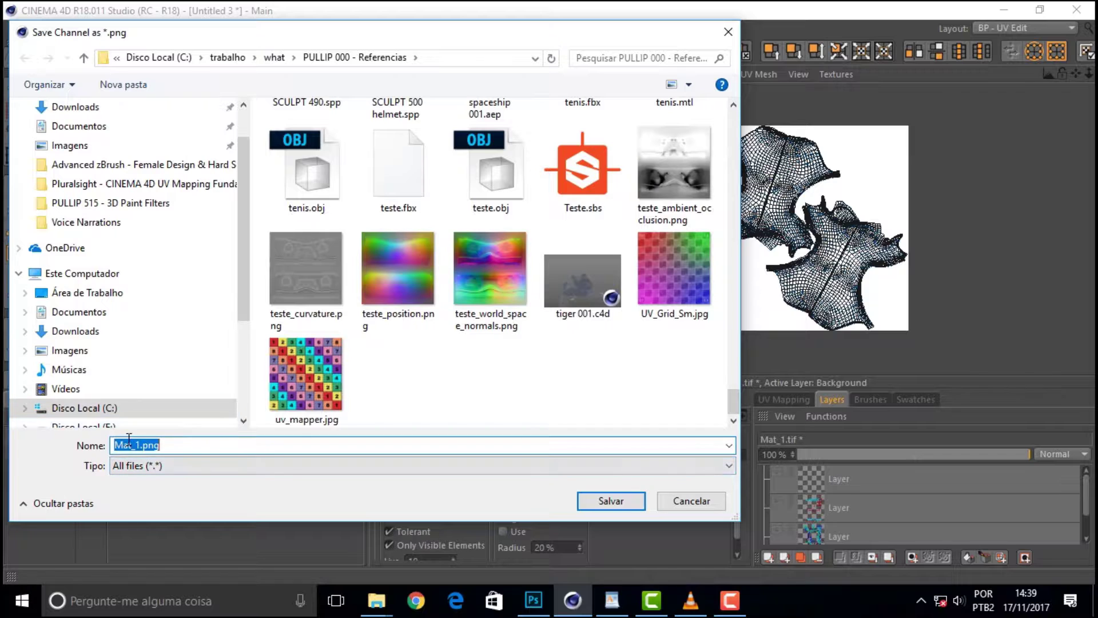
double_click(139, 445)
text(Teste)
click(623, 502)
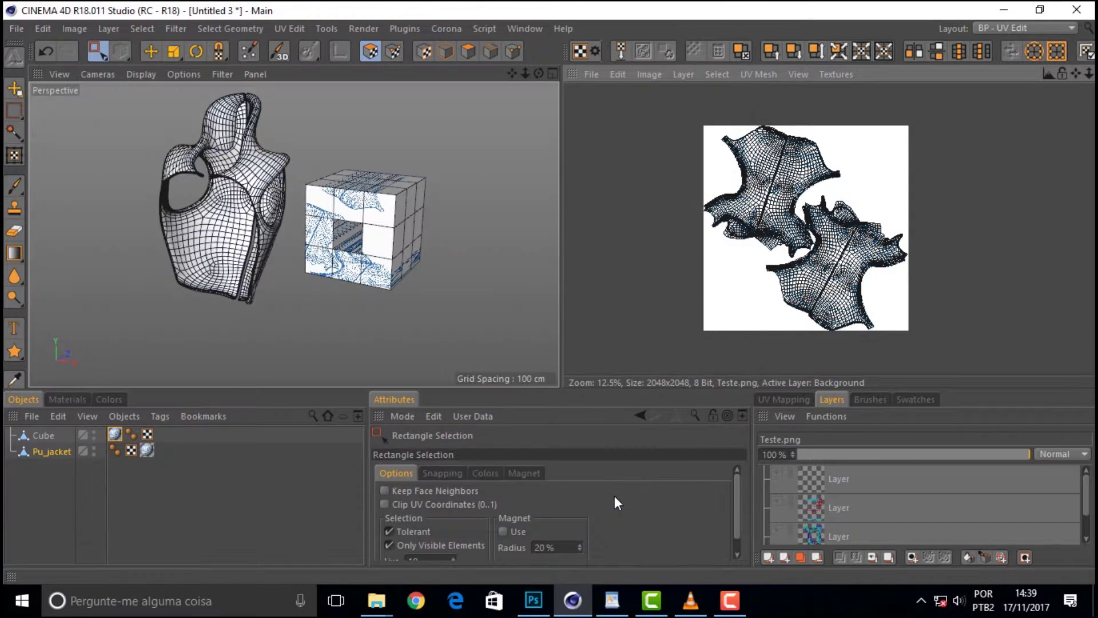
Drag Teste.png from the references folder into Photoshop and accept the colour profile.
click(533, 600)
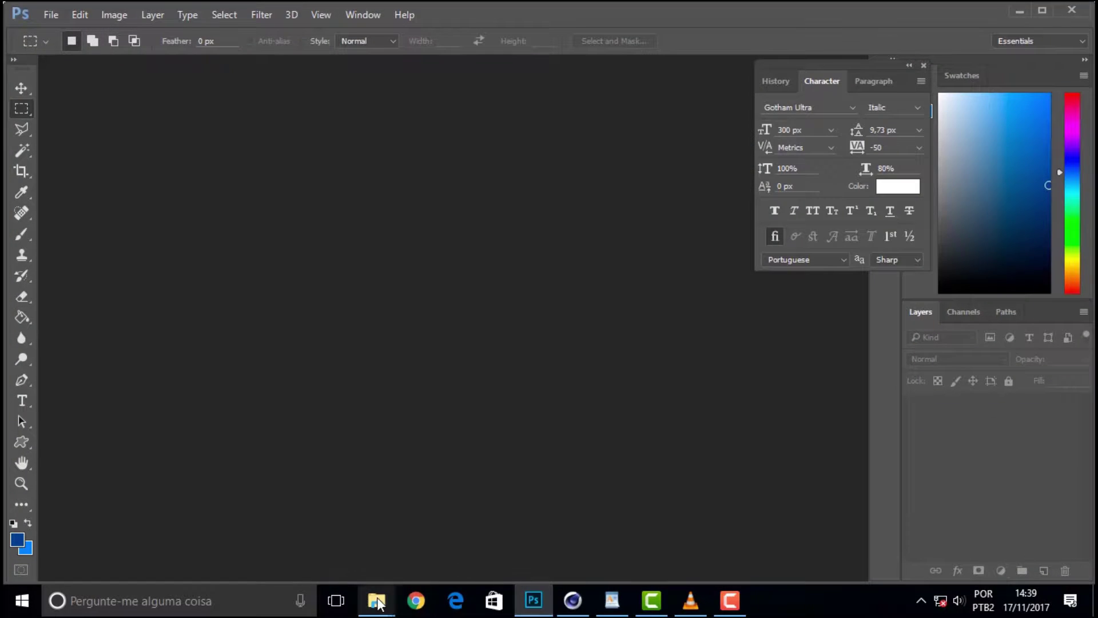
mouse_move(376, 601)
click(318, 527)
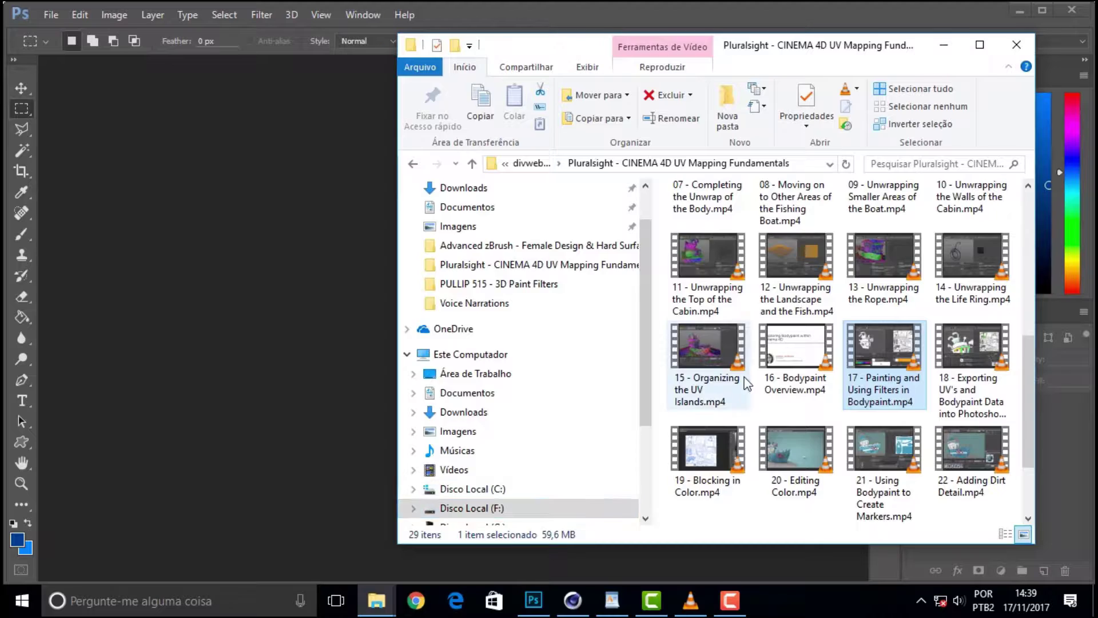
double_click(724, 322)
scroll(1021, 323, down, 5)
scroll(1021, 323, down, 5)
drag(961, 274, 252, 286)
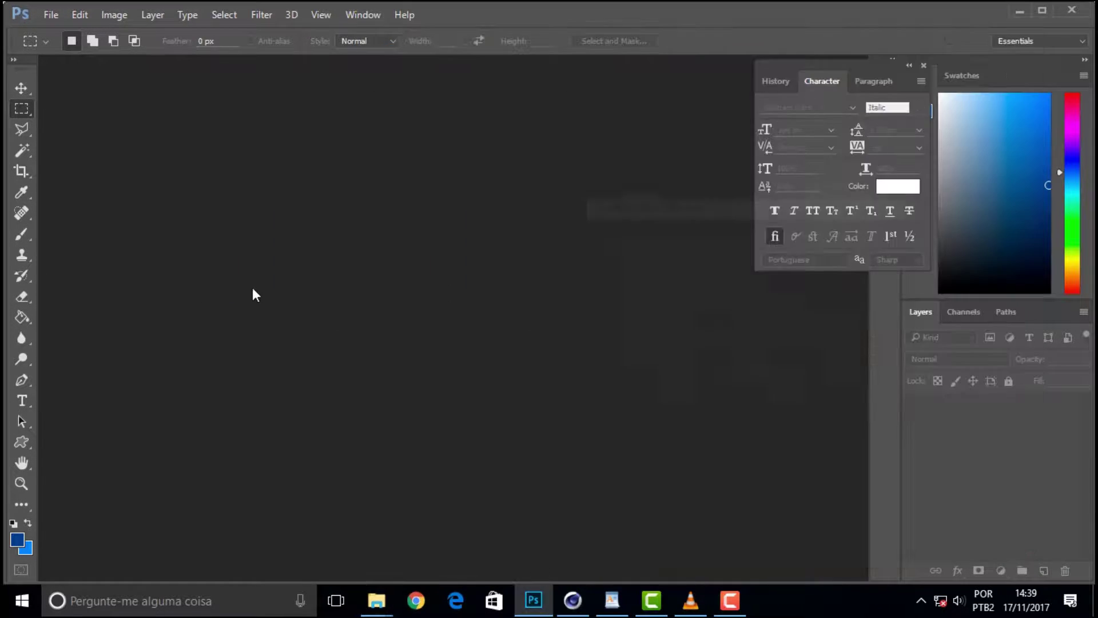
key(Return)
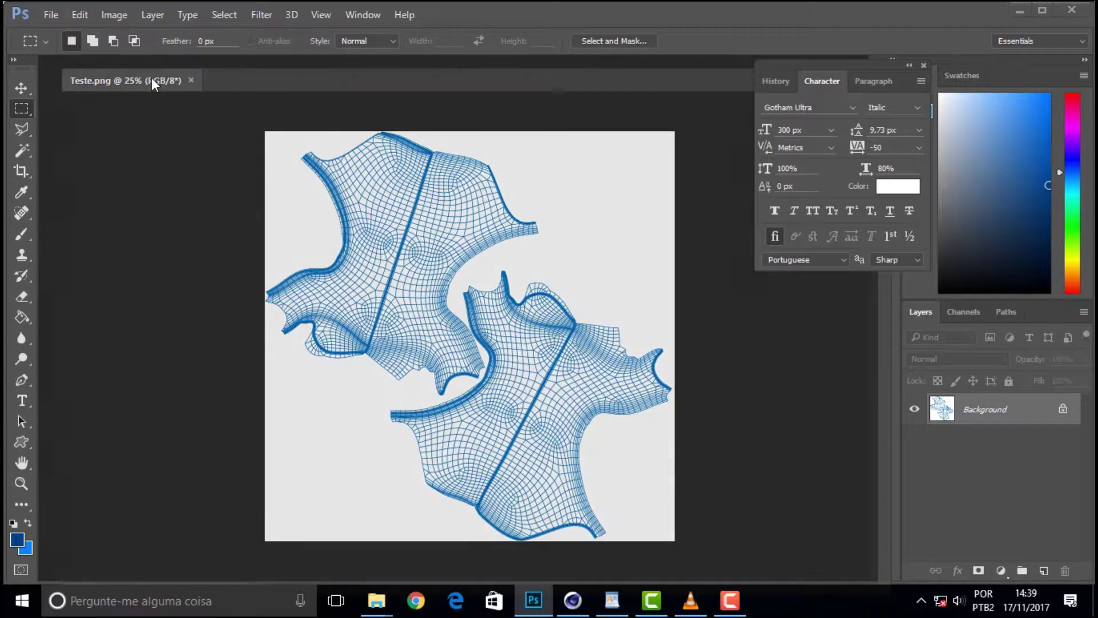
Float Teste.png in its own document window, then return to Cinema 4D.
drag(152, 81, 171, 91)
drag(348, 95, 441, 103)
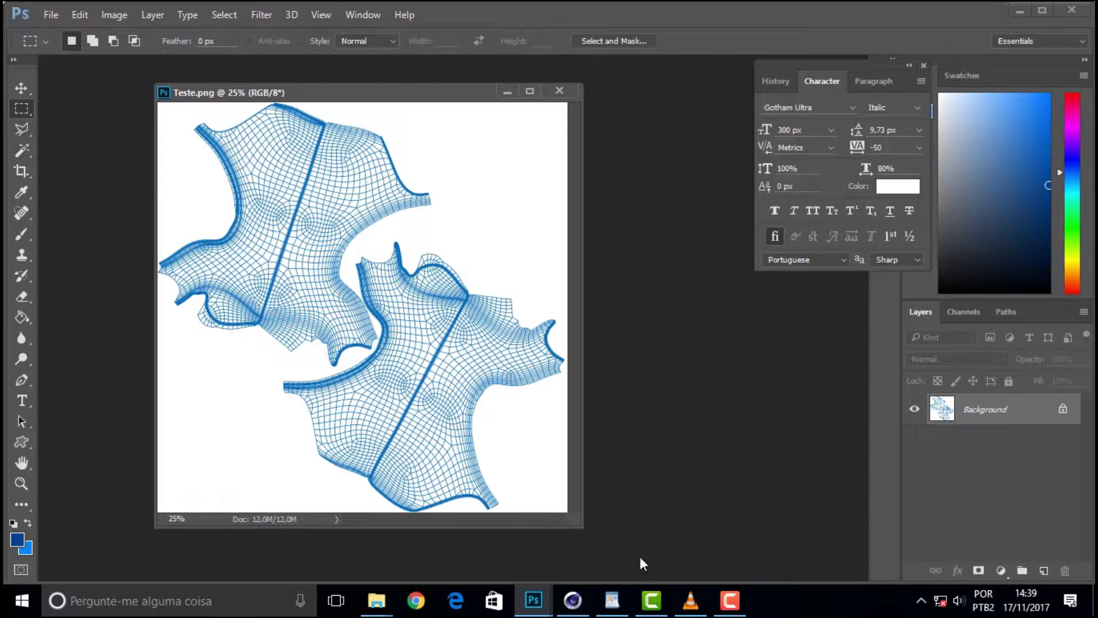
click(572, 600)
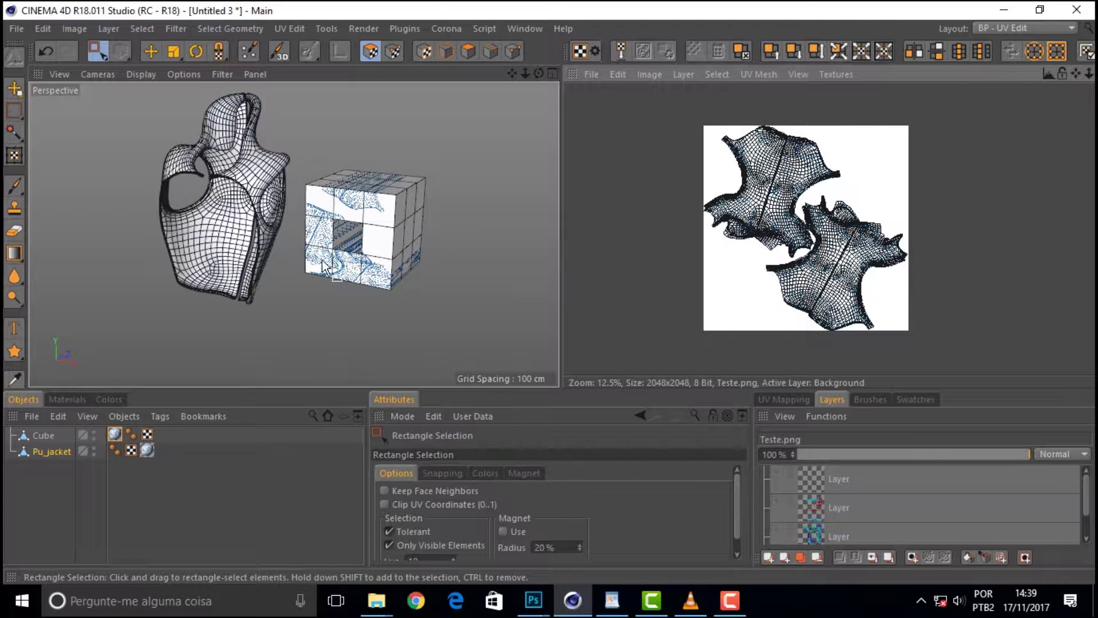
scroll(337, 235, up, 3)
scroll(338, 235, up, 2)
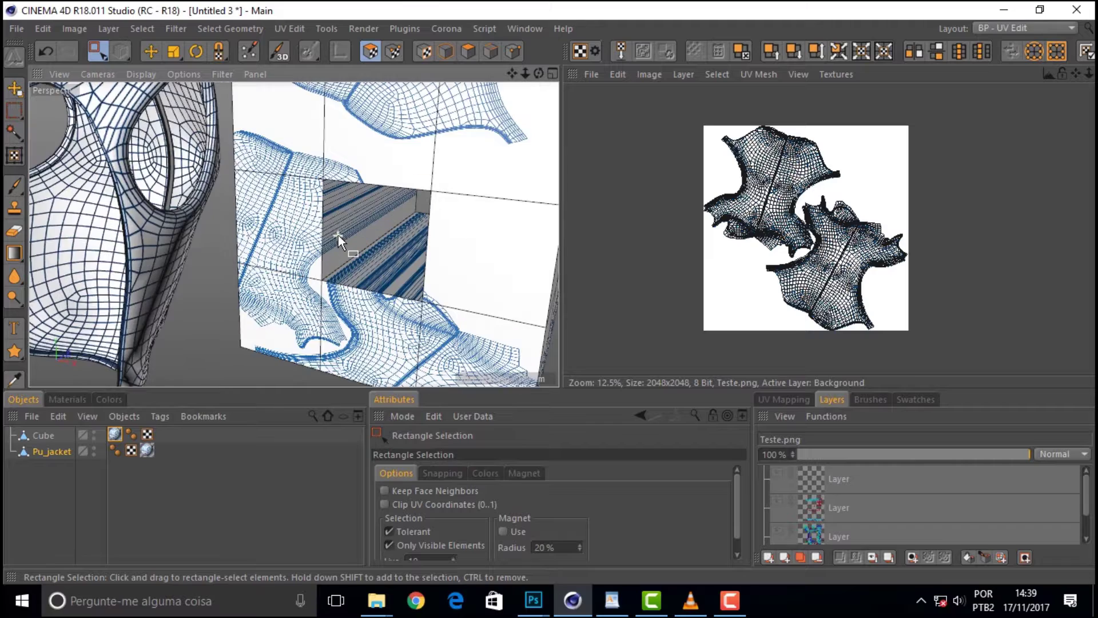
scroll(338, 234, down, 2)
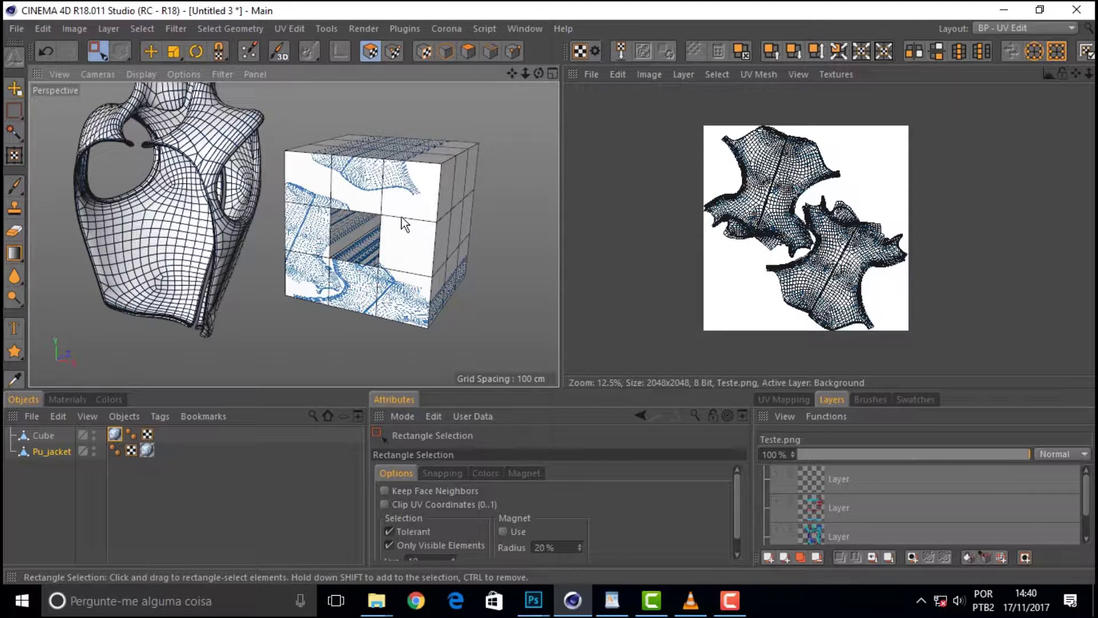
scroll(393, 197, up, 2)
scroll(393, 197, up, 2)
scroll(393, 198, up, 2)
scroll(393, 197, down, 1)
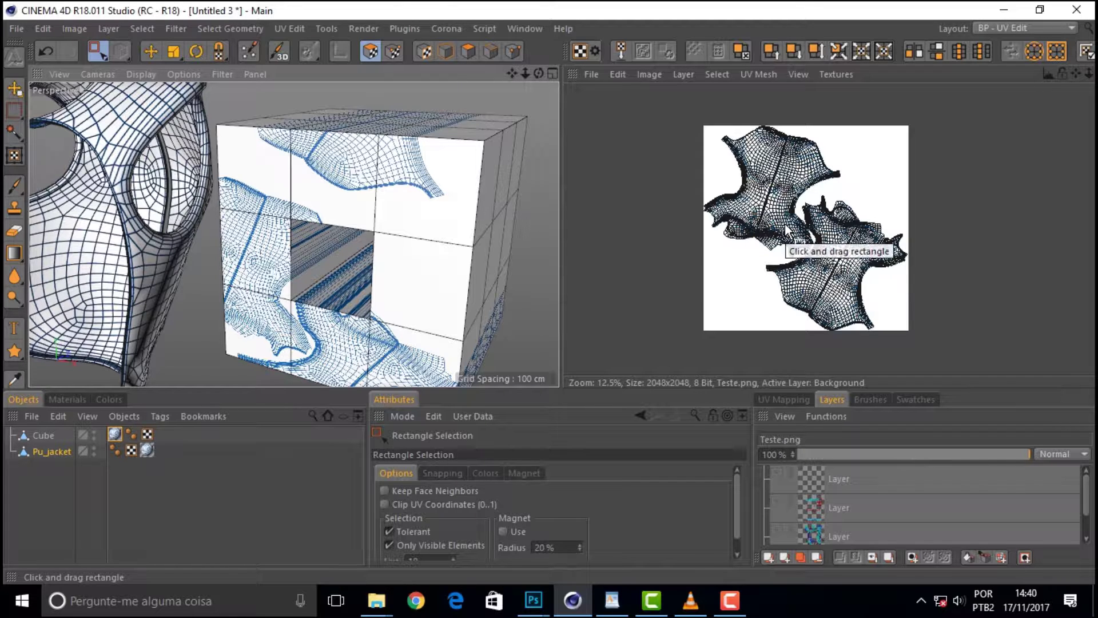
mouse_move(1090, 507)
mouse_down()
mouse_move(1090, 548)
mouse_move(1090, 481)
mouse_up()
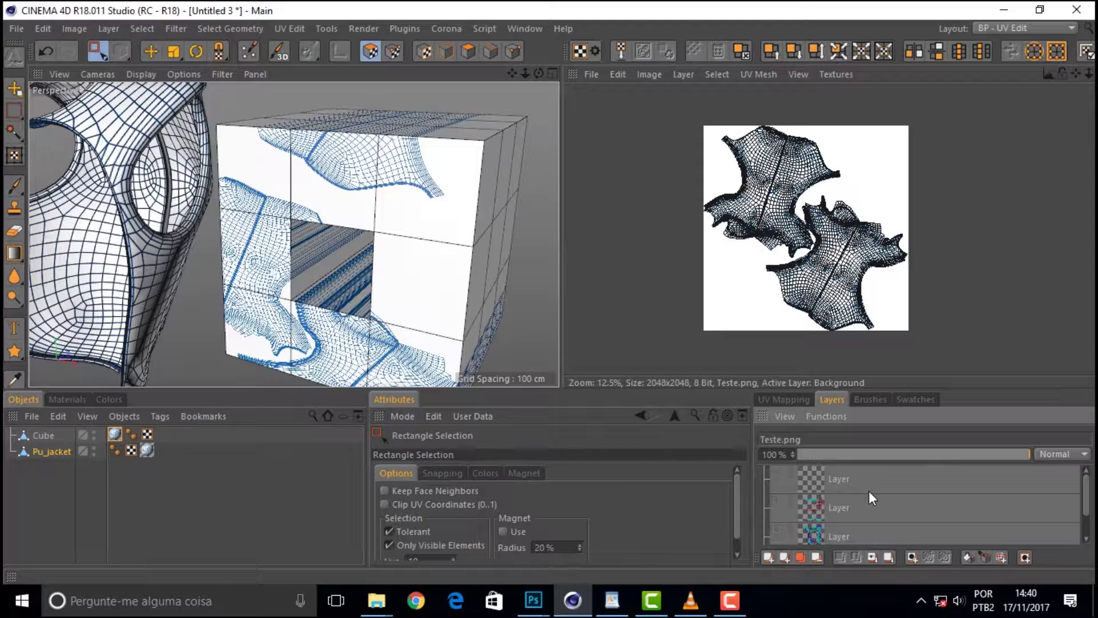
scroll(392, 278, down, 3)
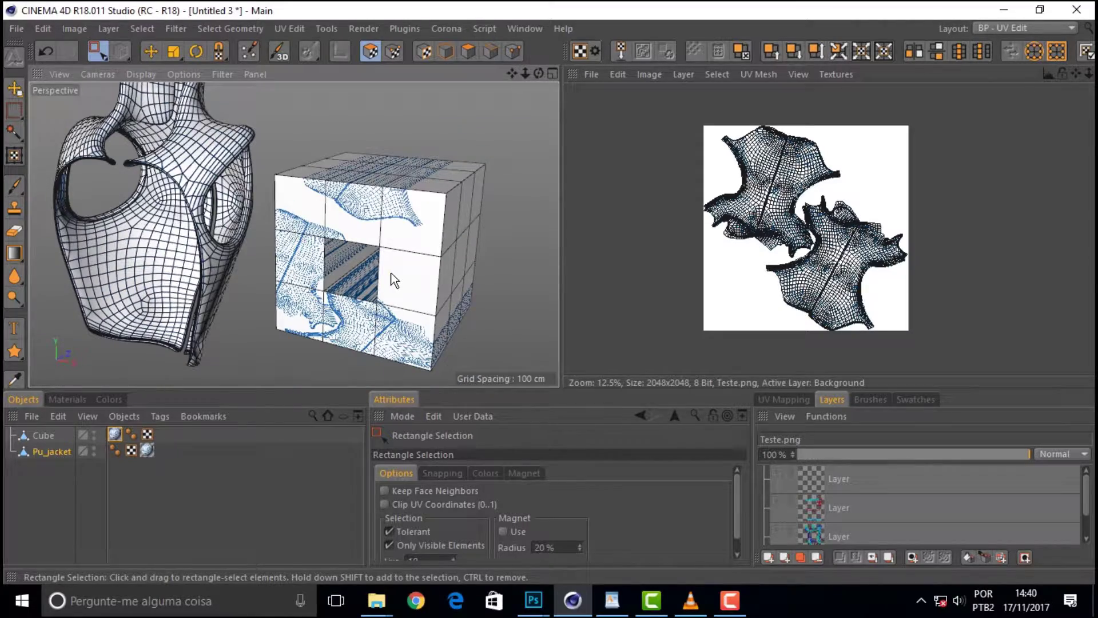
mouse_move(539, 74)
mouse_down()
mouse_move(566, 80)
mouse_move(598, 329)
mouse_up()
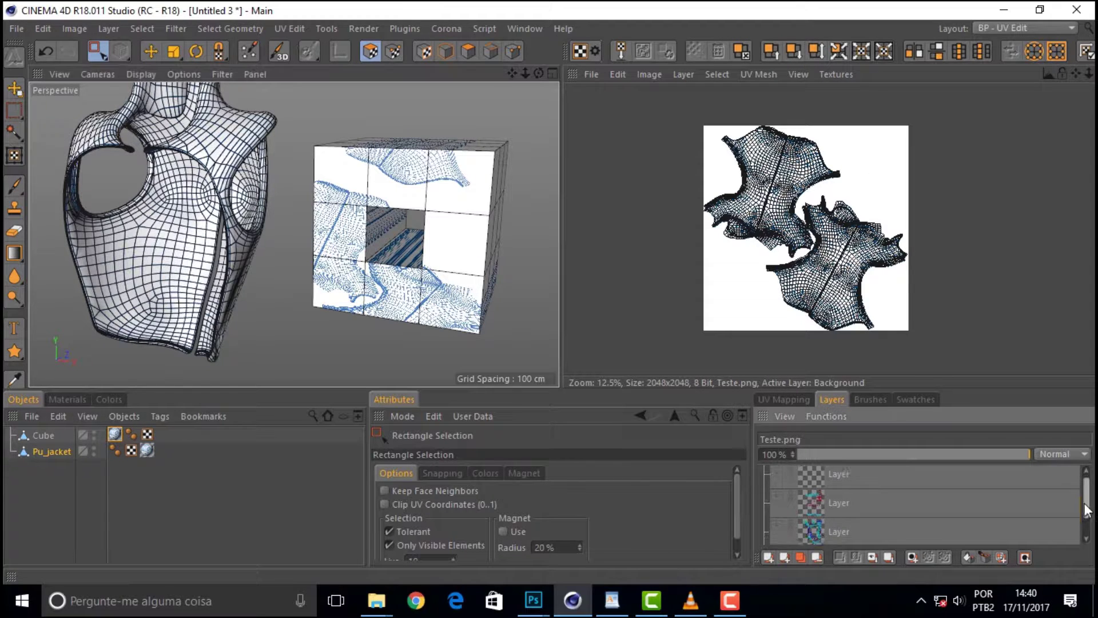
click(1086, 537)
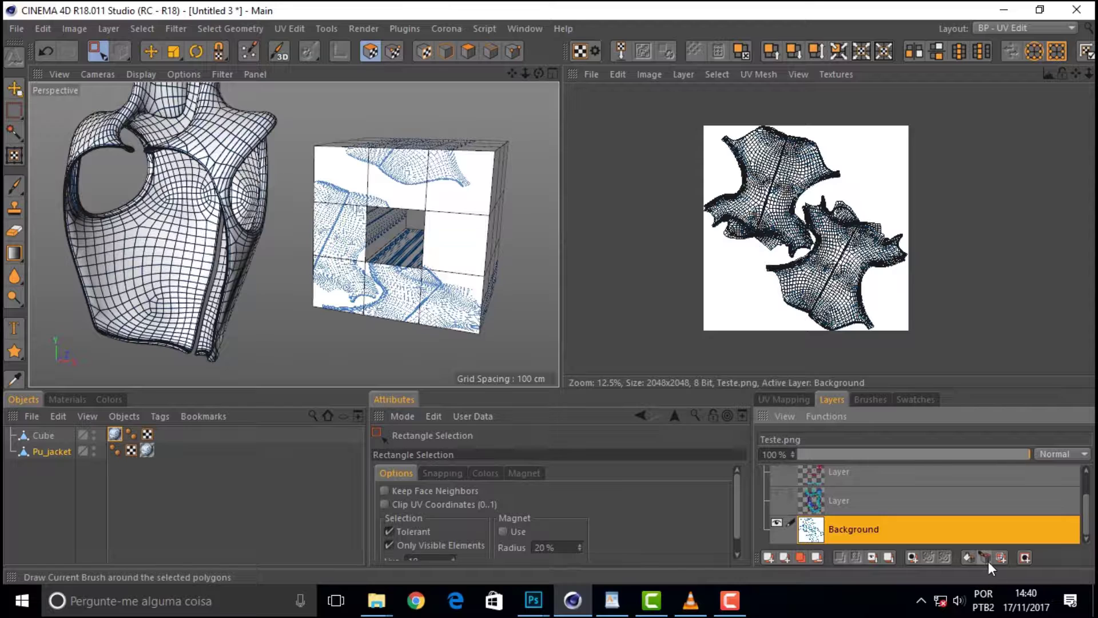
click(288, 29)
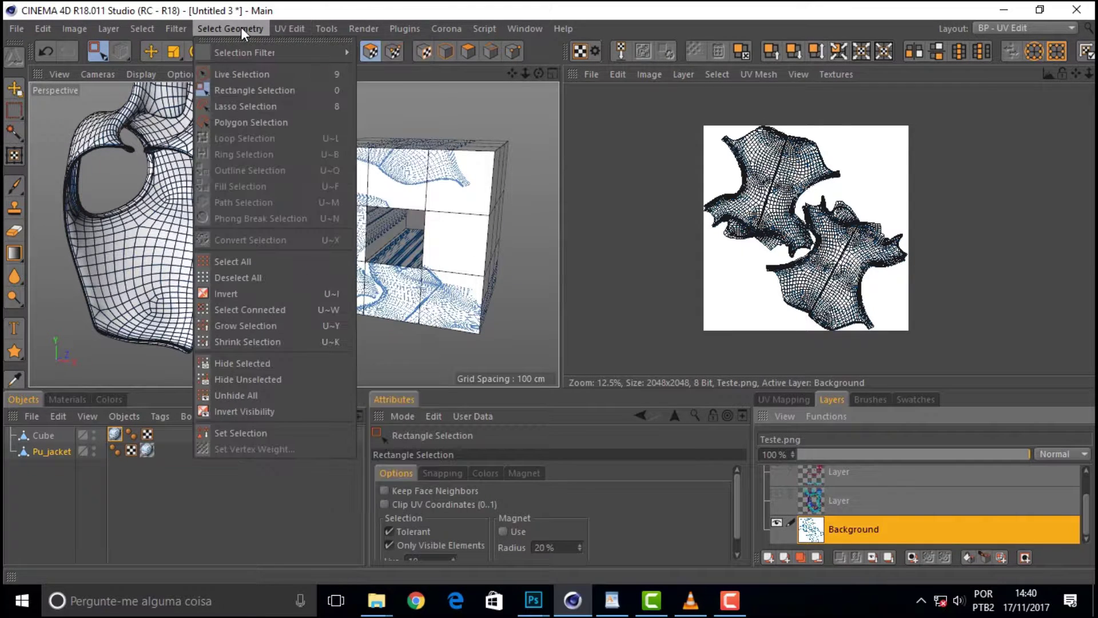
mouse_move(176, 29)
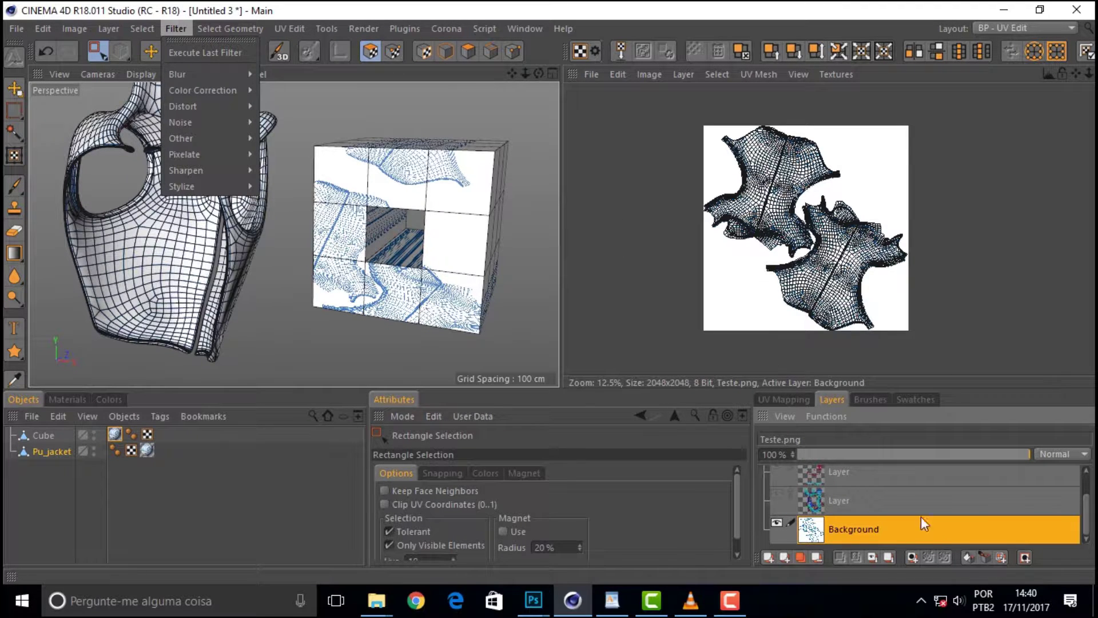
click(985, 557)
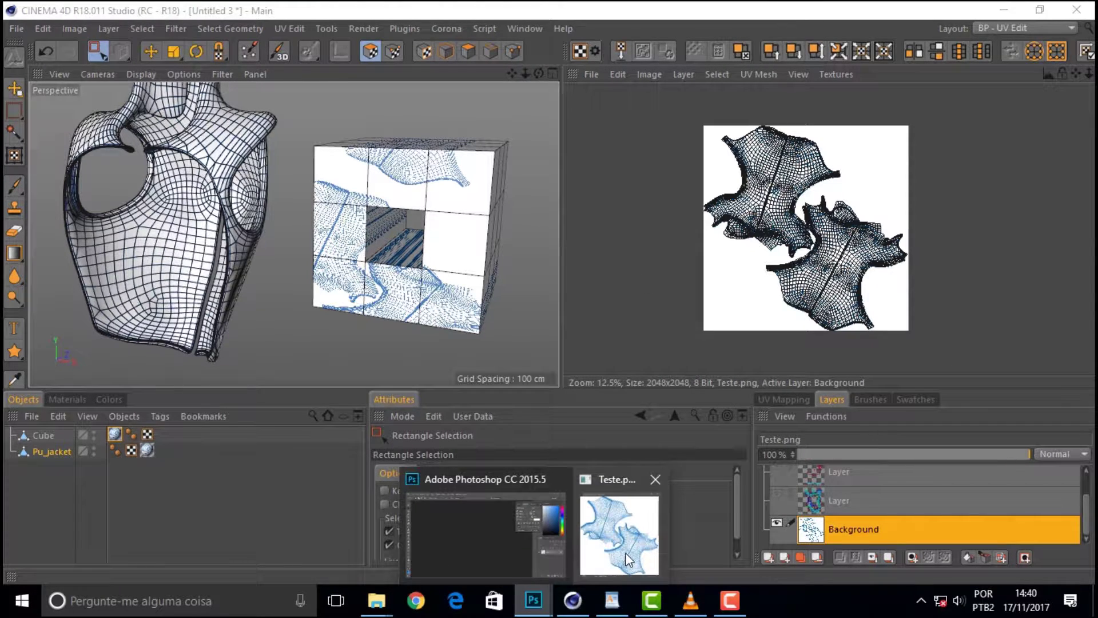
Show Teste.png in Photoshop, then bring up the Editing Color tutorial in VLC.
mouse_move(533, 601)
click(624, 552)
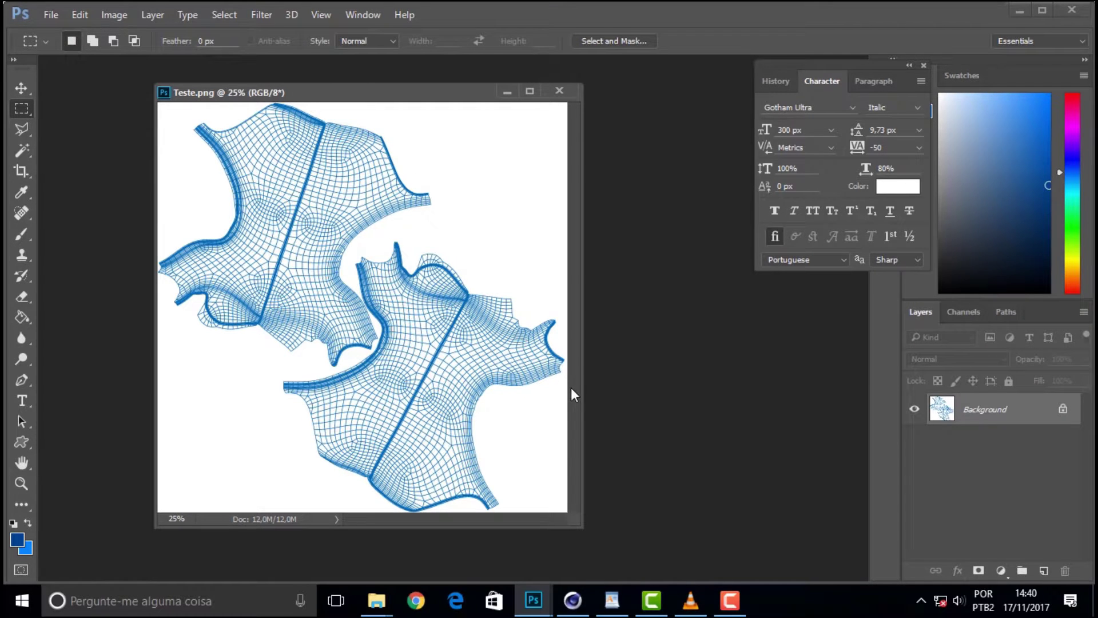
click(689, 606)
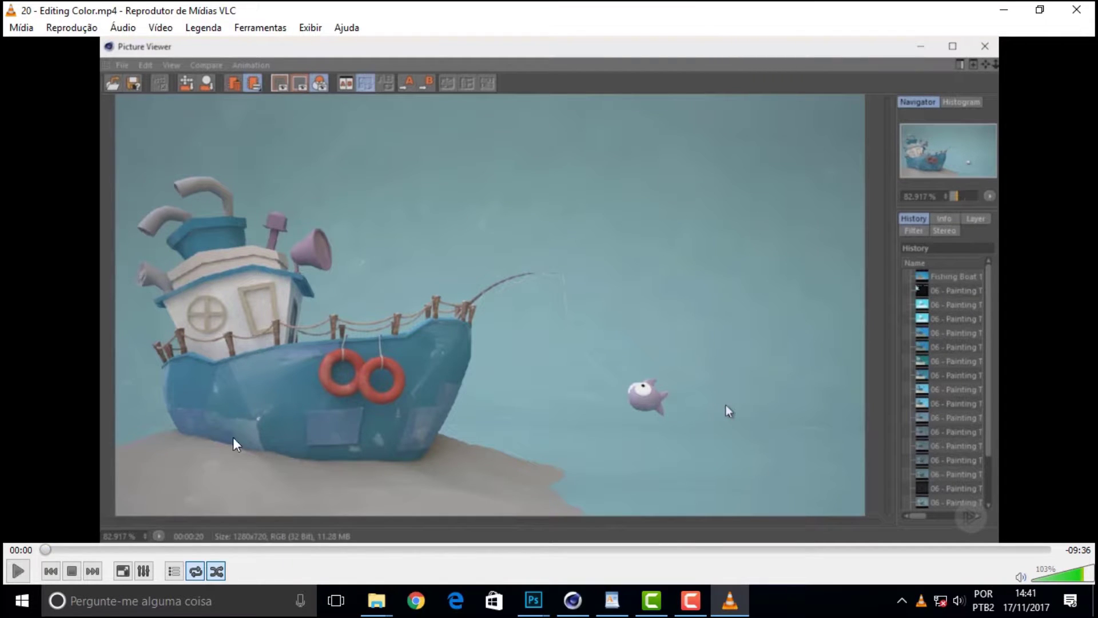
Play the Editing Color tutorial briefly, minimize VLC, and go back through Photoshop to Cinema 4D.
click(70, 549)
click(18, 571)
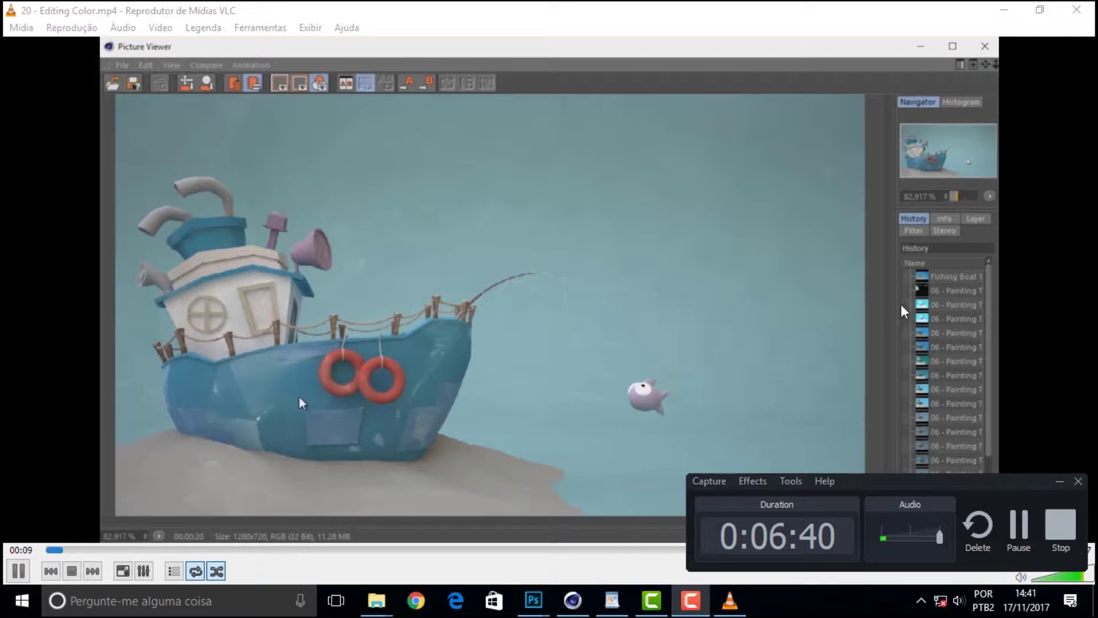
click(1004, 10)
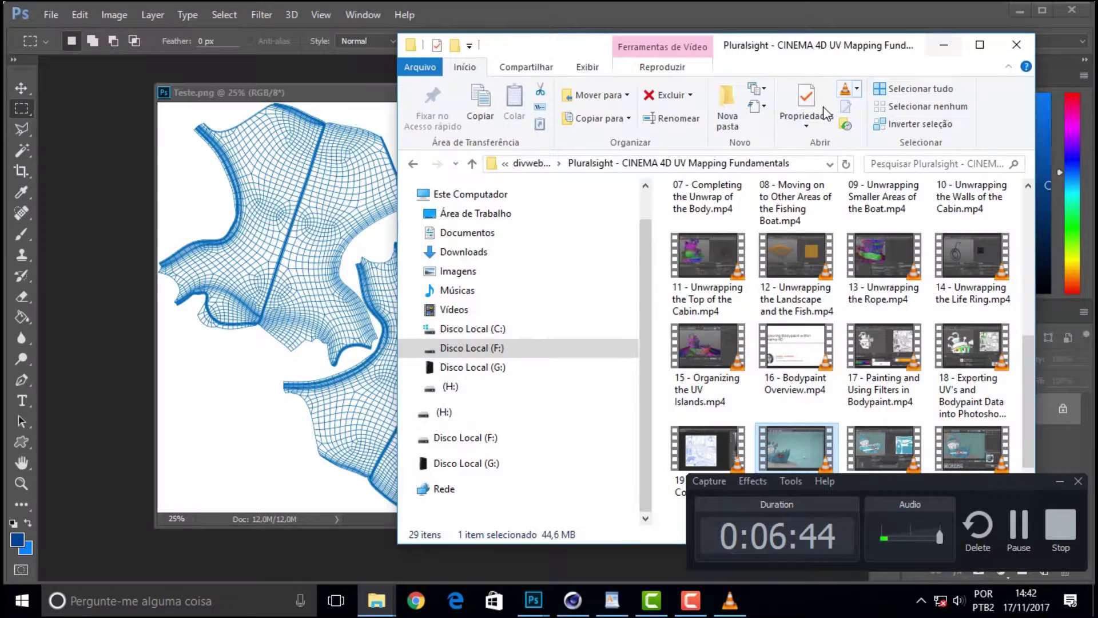
click(258, 266)
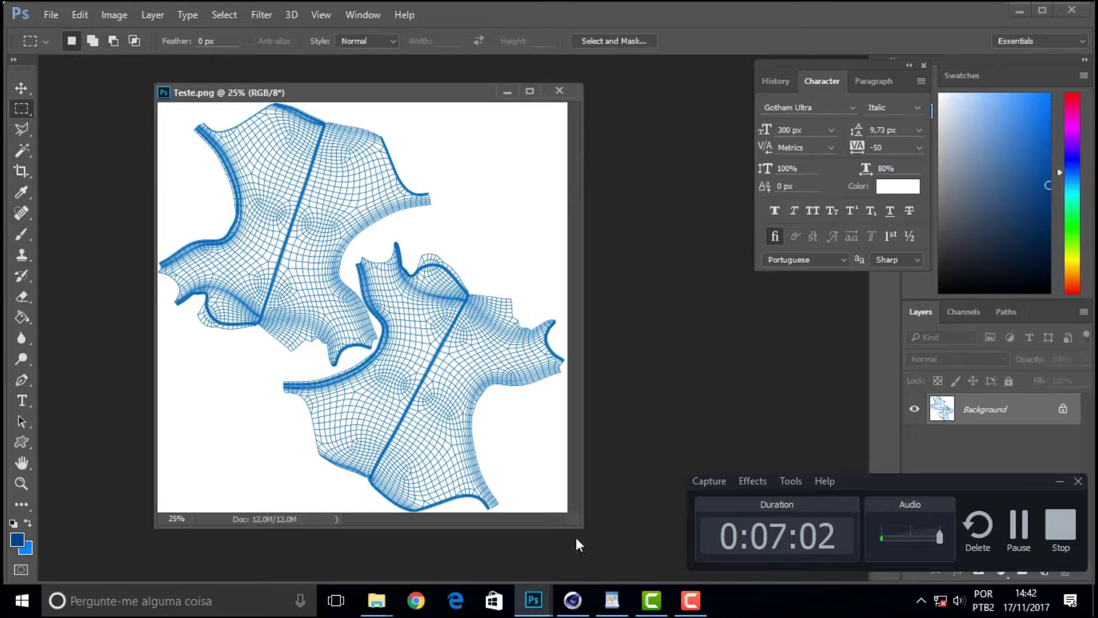
click(573, 600)
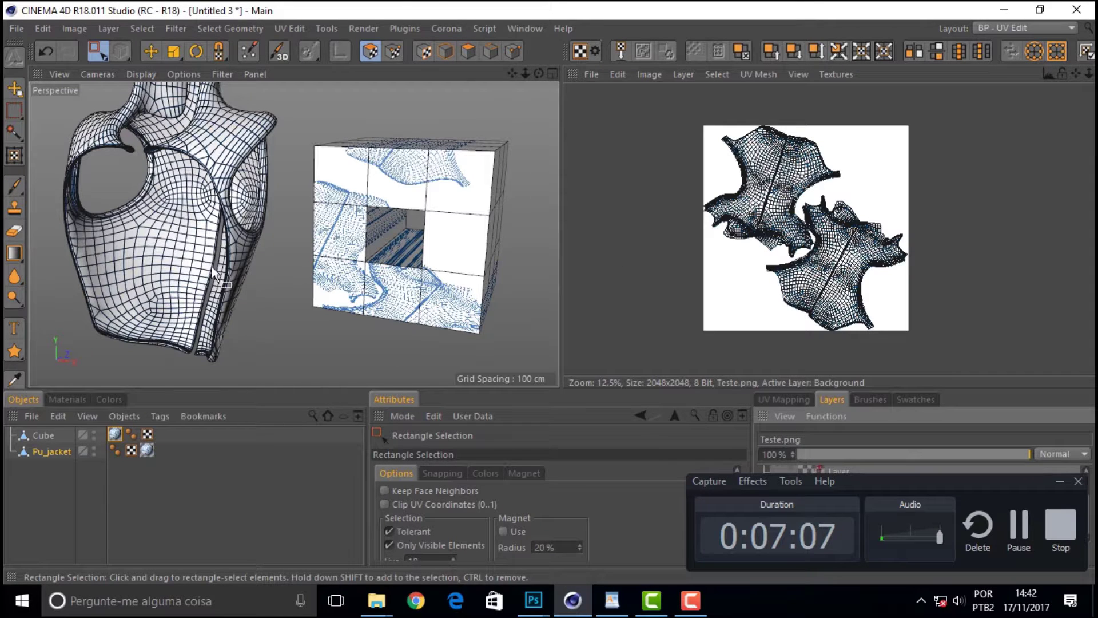
Orbit the perspective view around the jacket and the Teste.png-textured cube.
mouse_move(539, 73)
mouse_down()
mouse_move(566, 80)
mouse_move(601, 172)
mouse_up()
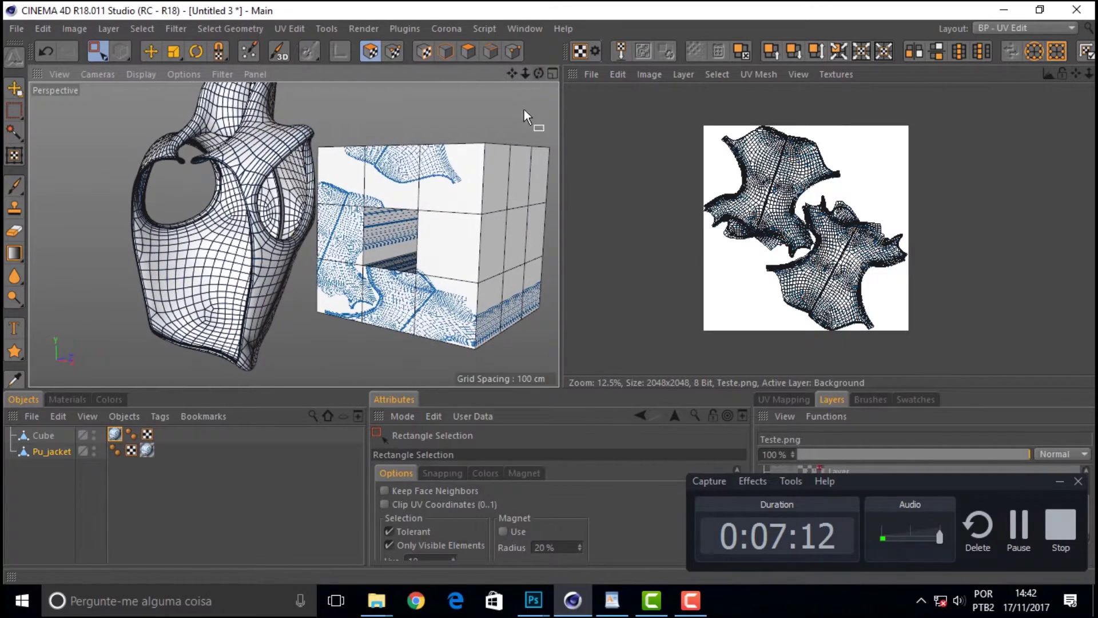